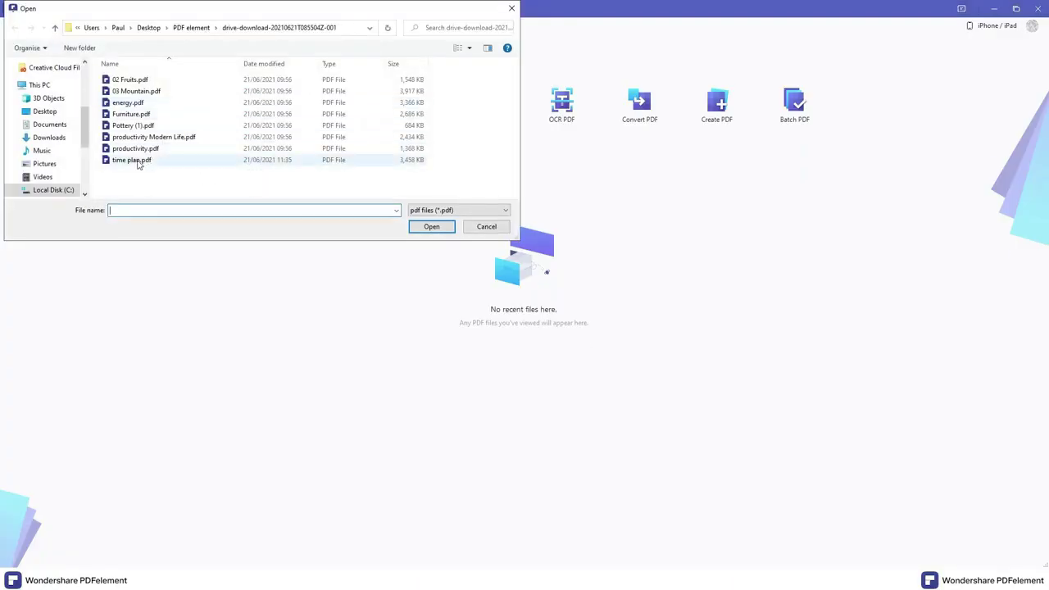
# Open time plan.pdf so that the whole title banner and header photo fit in view
pyautogui.click(134, 161)
pyautogui.click(426, 226)
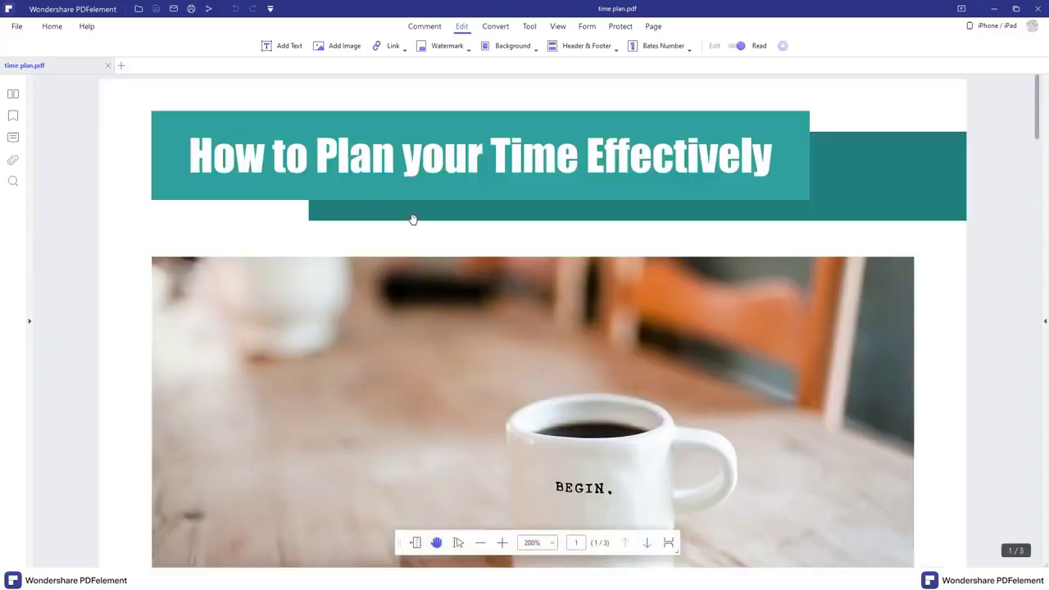
pyautogui.keyDown('ctrl'); pyautogui.scroll(-2, 413, 220); pyautogui.keyUp('ctrl')
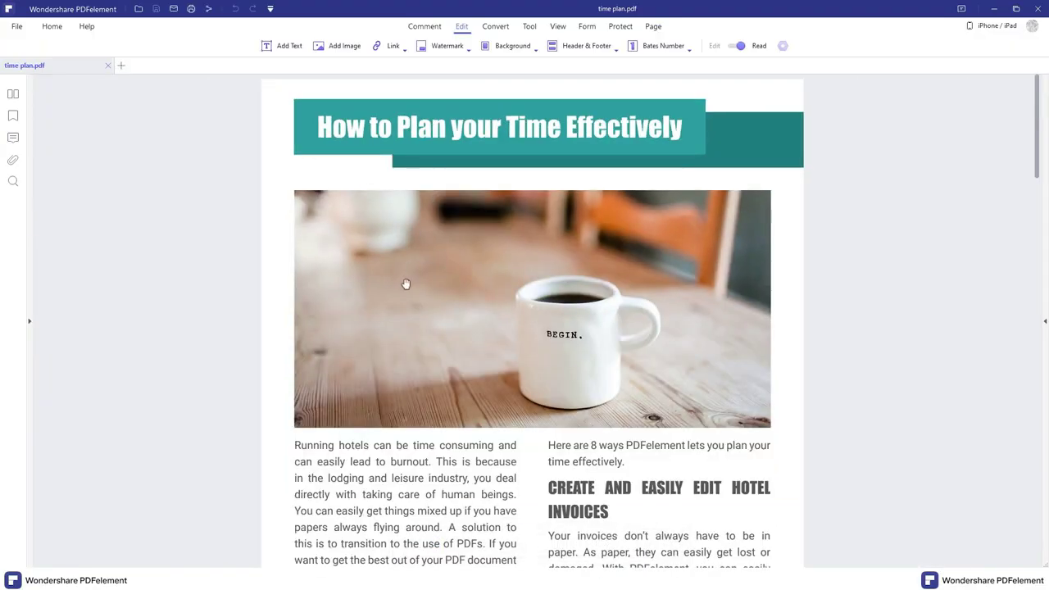
pyautogui.click(323, 51)
pyautogui.click(58, 139)
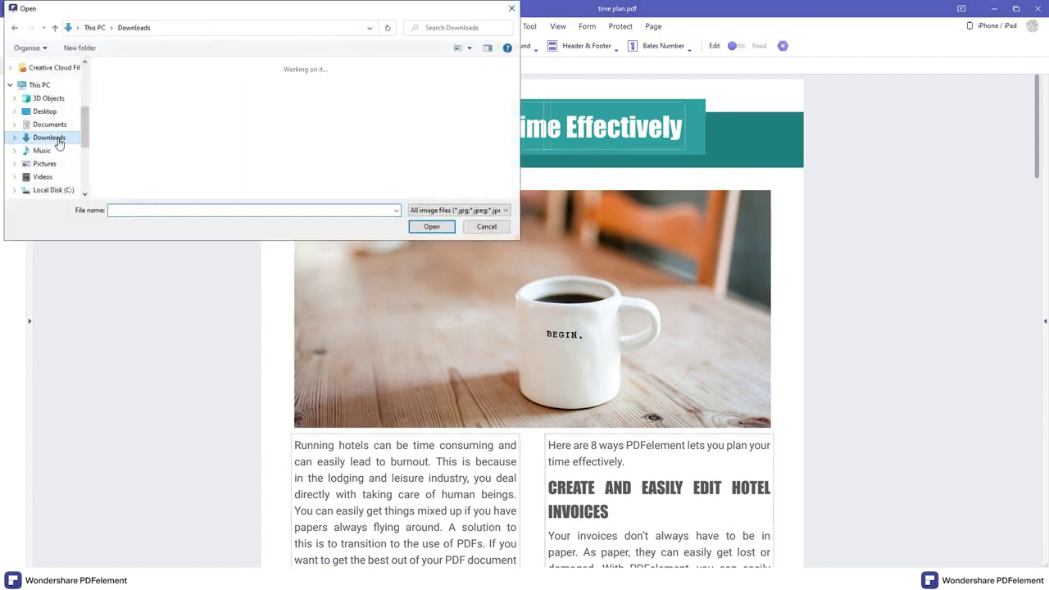
pyautogui.click(129, 113)
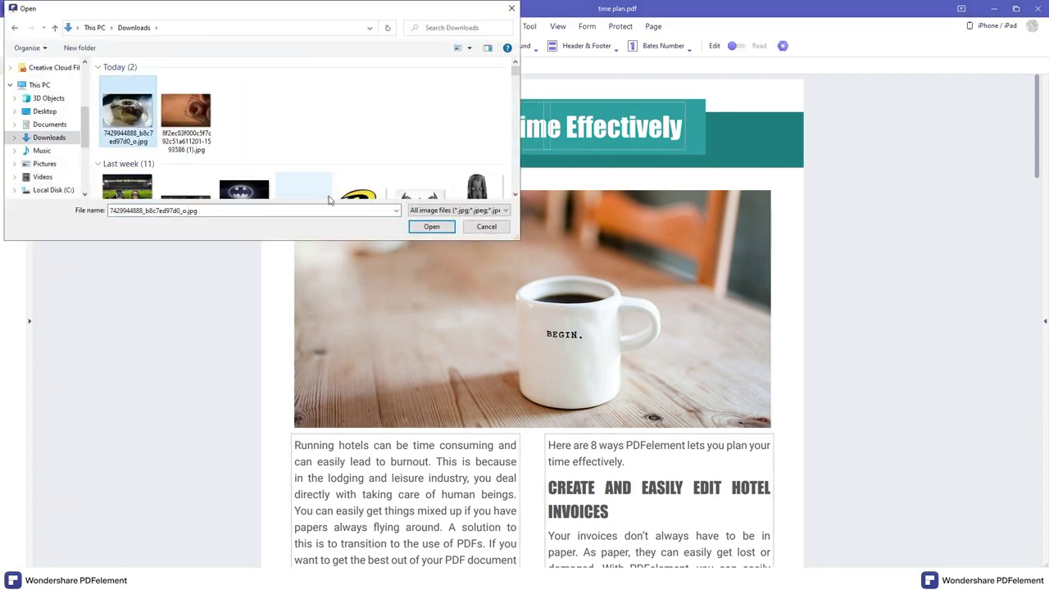
pyautogui.click(439, 230)
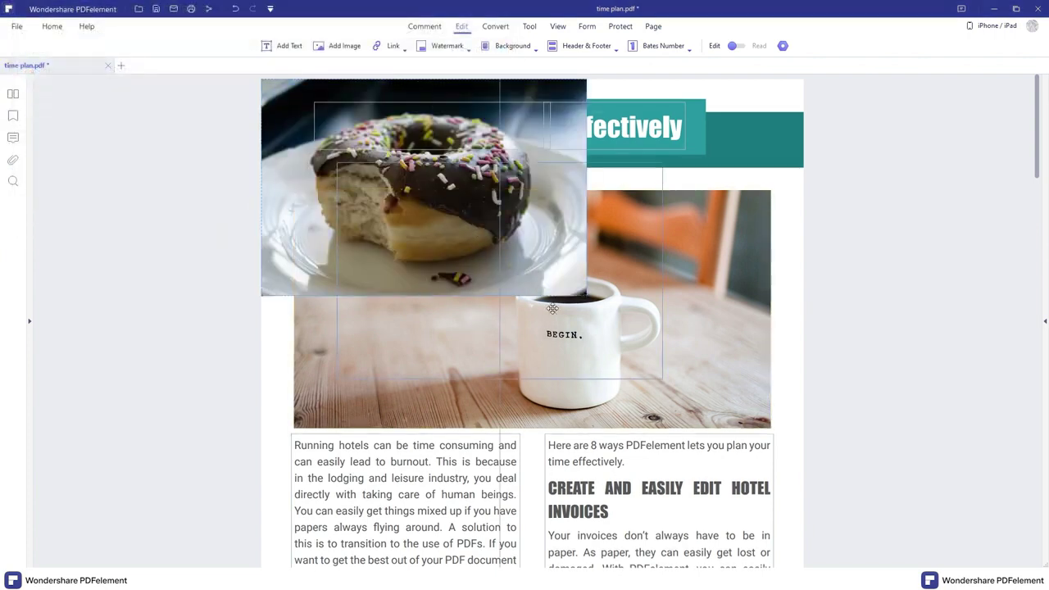
# Replace the coffee mug photo with the doughnut image, deleting the mug photo and enlarging the doughnut centred below the title
pyautogui.moveTo(552, 308); pyautogui.dragTo(651, 419)
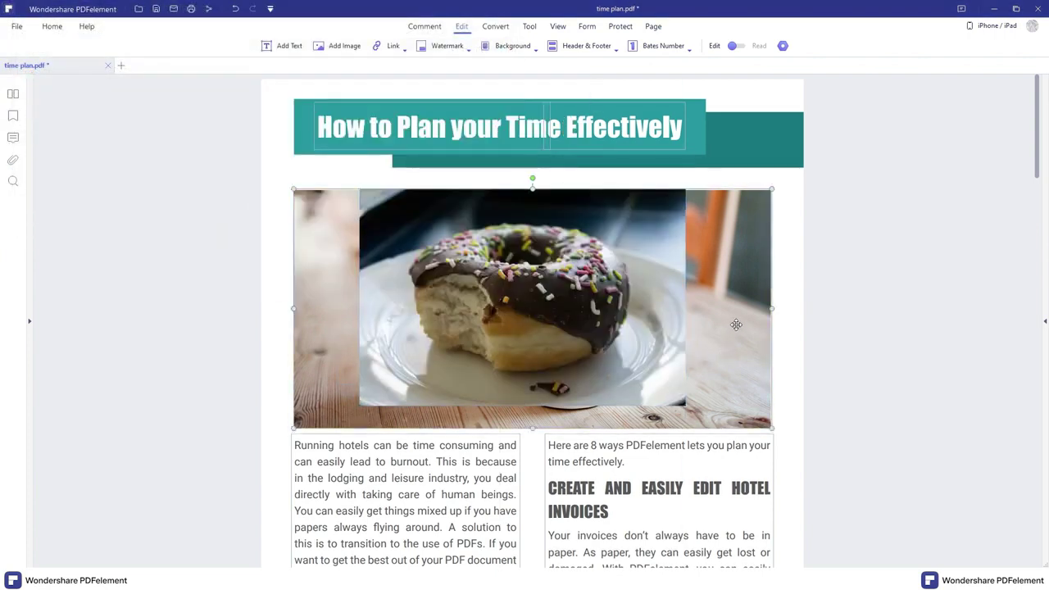
pyautogui.press('Delete')
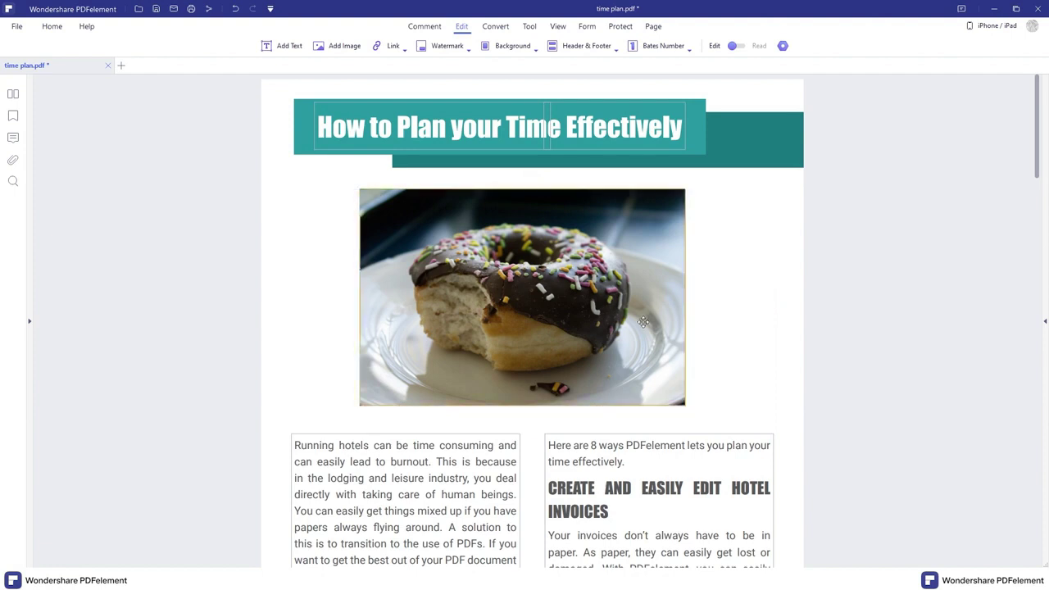
pyautogui.moveTo(562, 288); pyautogui.dragTo(542, 319)
# Change "Time" to "Food" in the page title and widen its text box so "How to Plan your Food Effectively" fits on one line
pyautogui.doubleClick(525, 127)
pyautogui.click(567, 133)
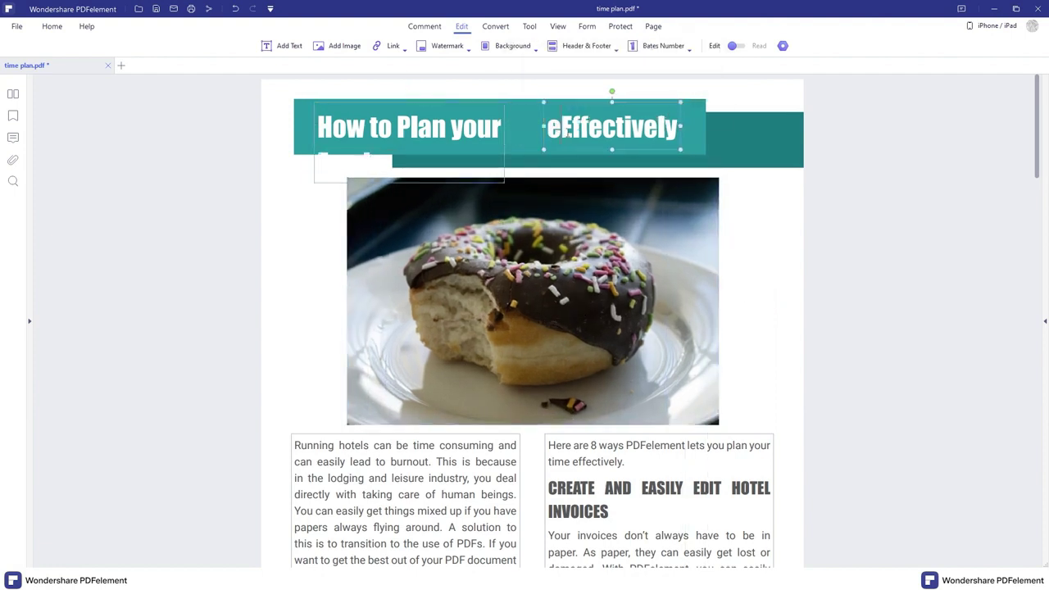
pyautogui.press('BackSpace')
pyautogui.click(504, 141)
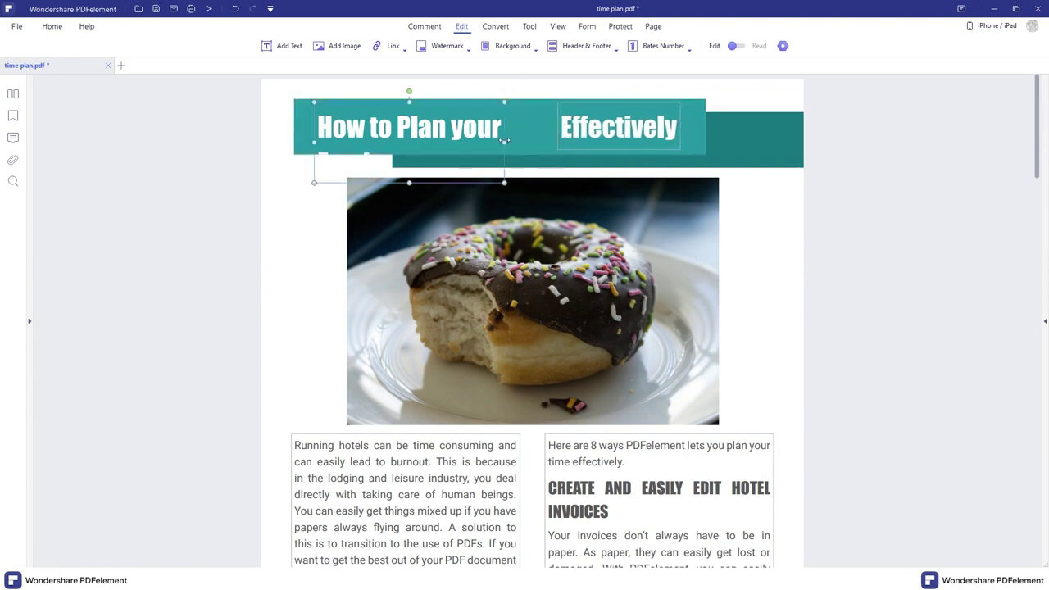
pyautogui.moveTo(504, 141); pyautogui.dragTo(559, 141)
pyautogui.click(623, 129)
pyautogui.click(327, 377)
pyautogui.click(680, 140)
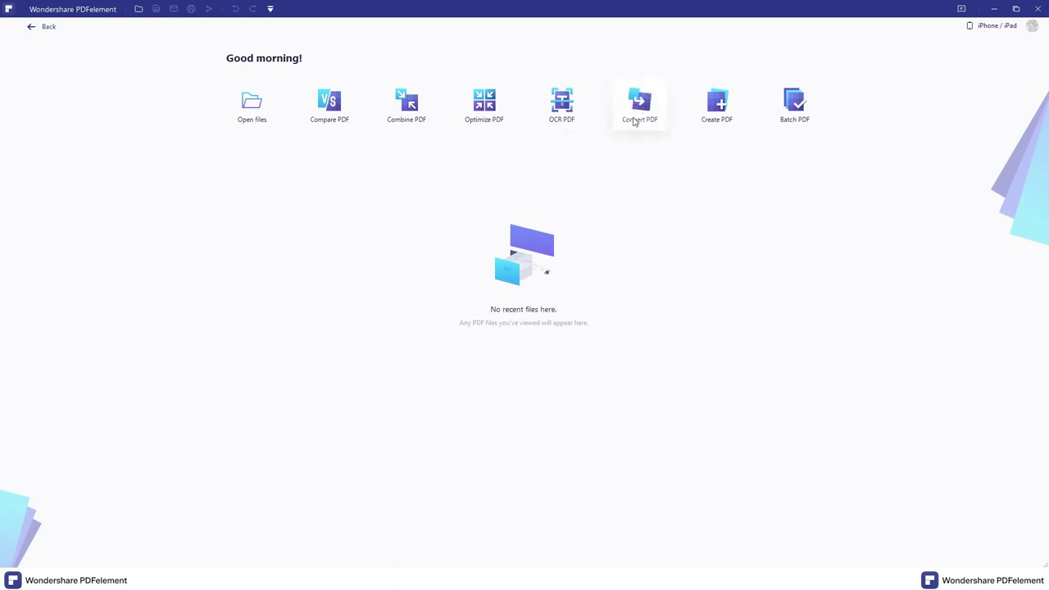
# Reopen the edited time plan.pdf from the start screen
pyautogui.click(246, 107)
pyautogui.click(123, 160)
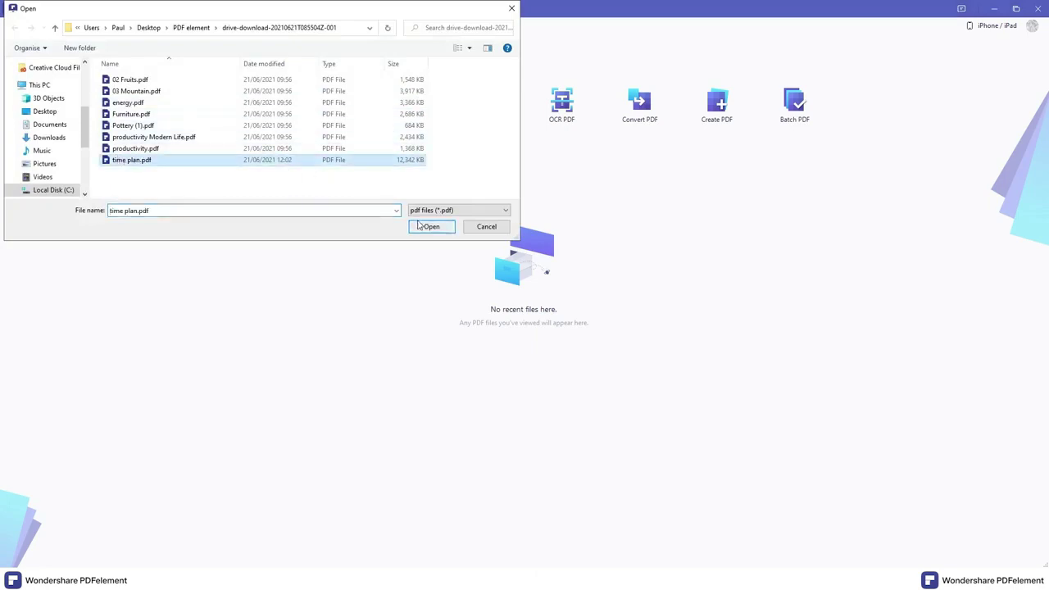
pyautogui.click(422, 226)
pyautogui.scroll(-3, 432, 244)
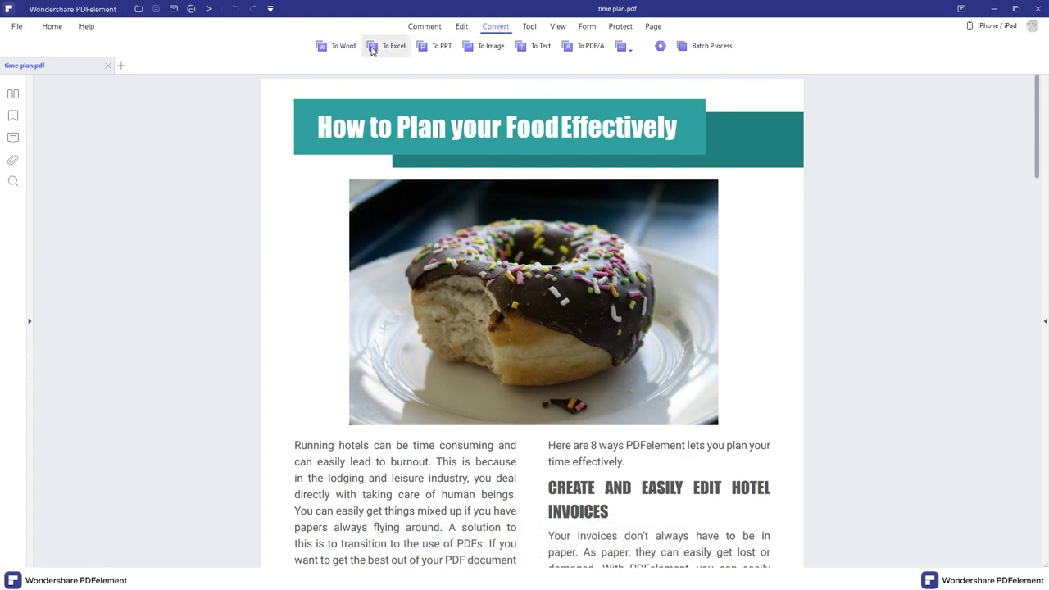
# Convert the document to PowerPoint, save it as time plan.pptx, and look over the converted slides
pyautogui.click(630, 46)
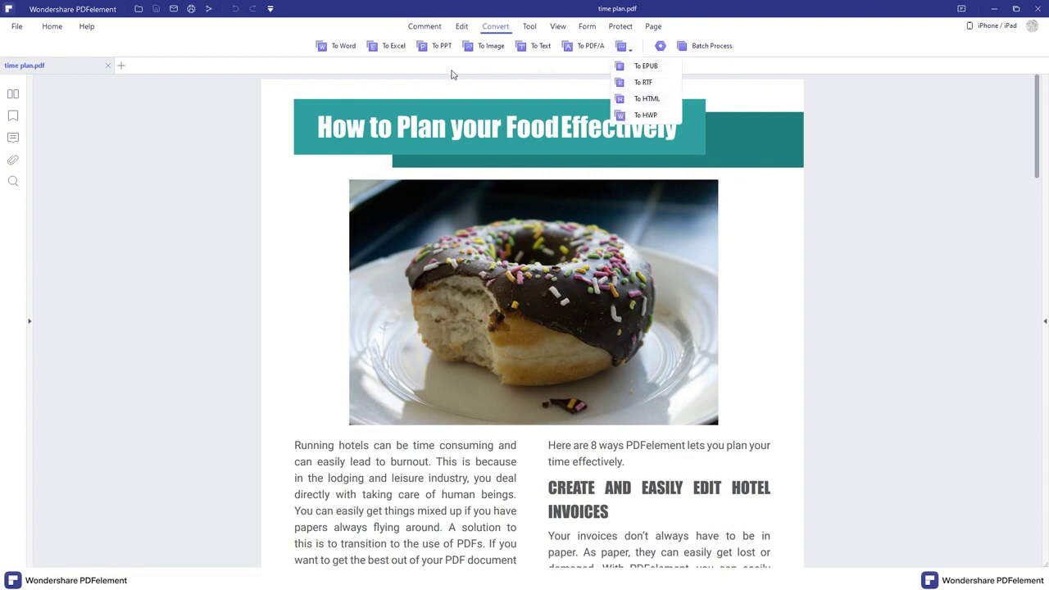
pyautogui.click(425, 46)
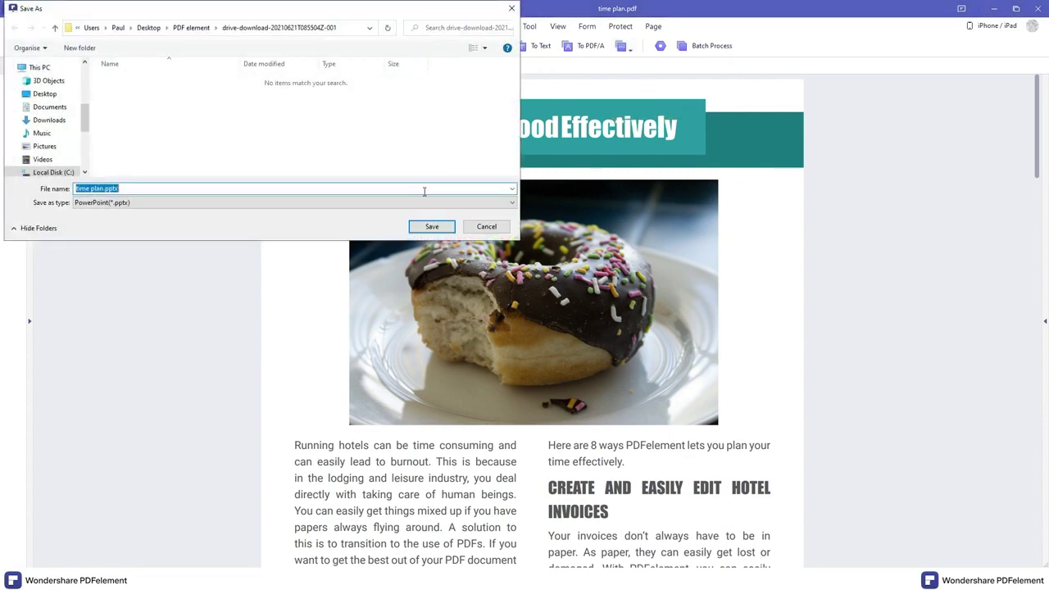
pyautogui.click(435, 227)
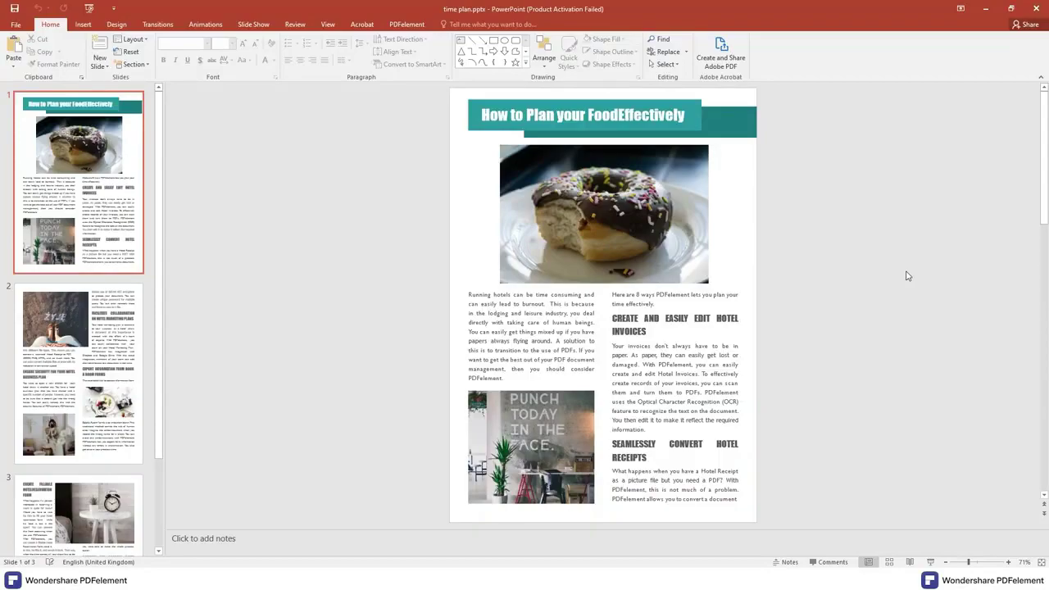
pyautogui.scroll(-2, 907, 276)
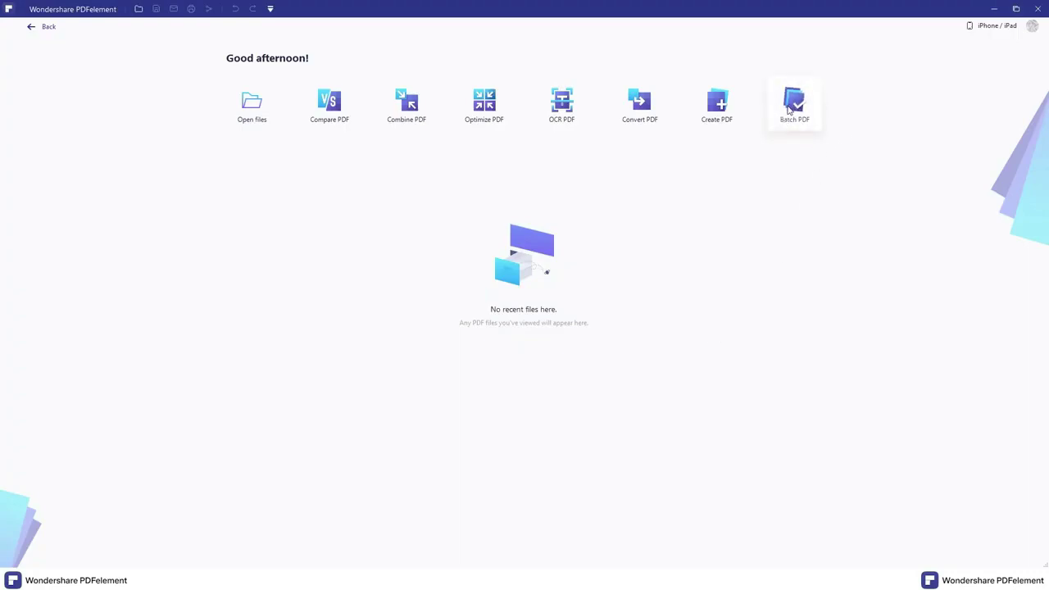
# Start a batch conversion and add all the PDF files in the drive-download folder, from 02 Fruits.pdf to time plan.pdf
pyautogui.click(791, 106)
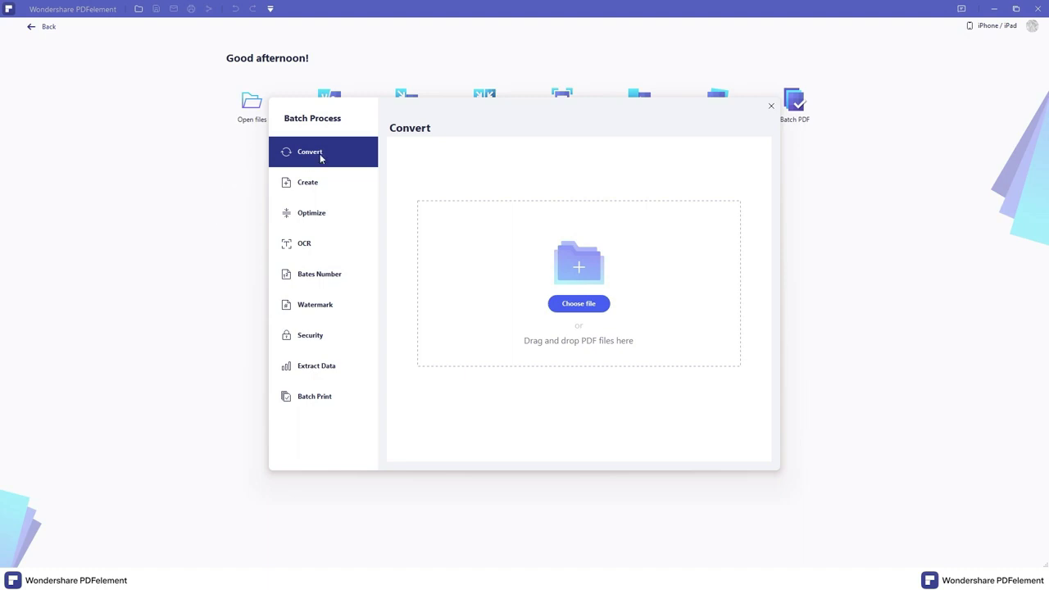
pyautogui.click(562, 304)
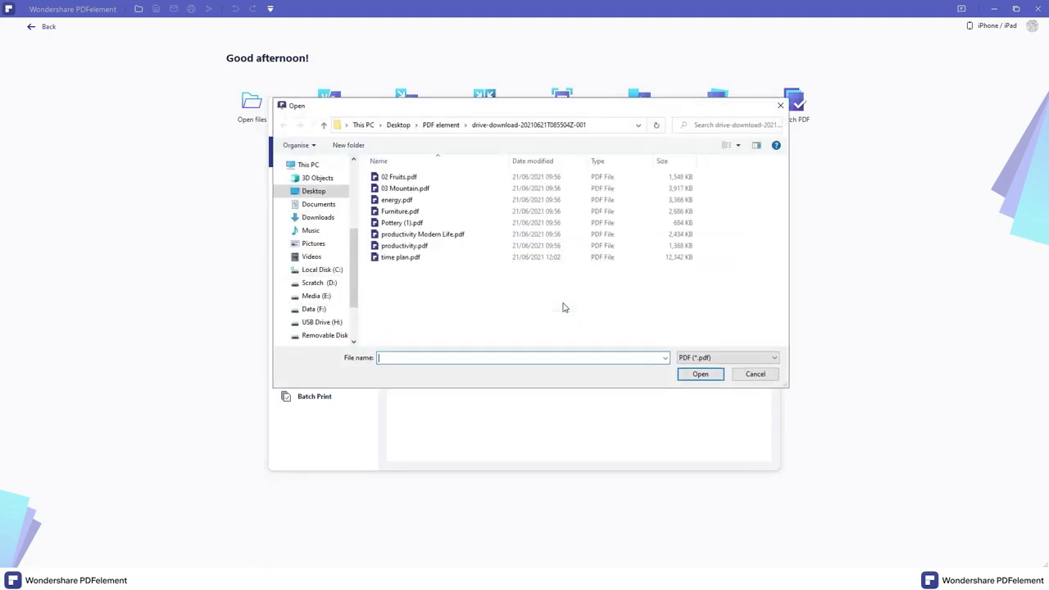
pyautogui.moveTo(398, 278); pyautogui.dragTo(405, 177)
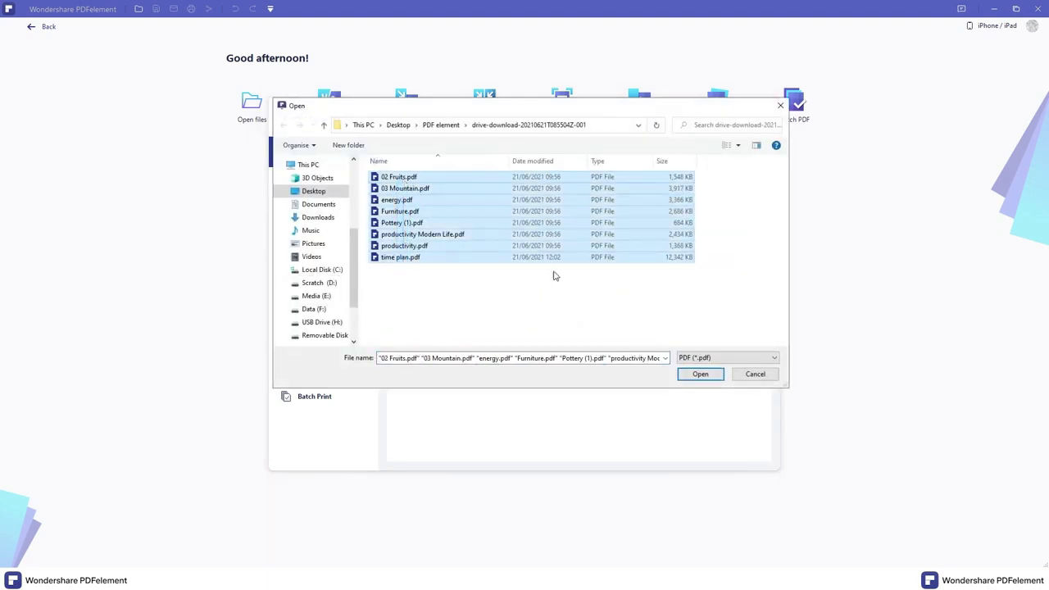
pyautogui.click(696, 375)
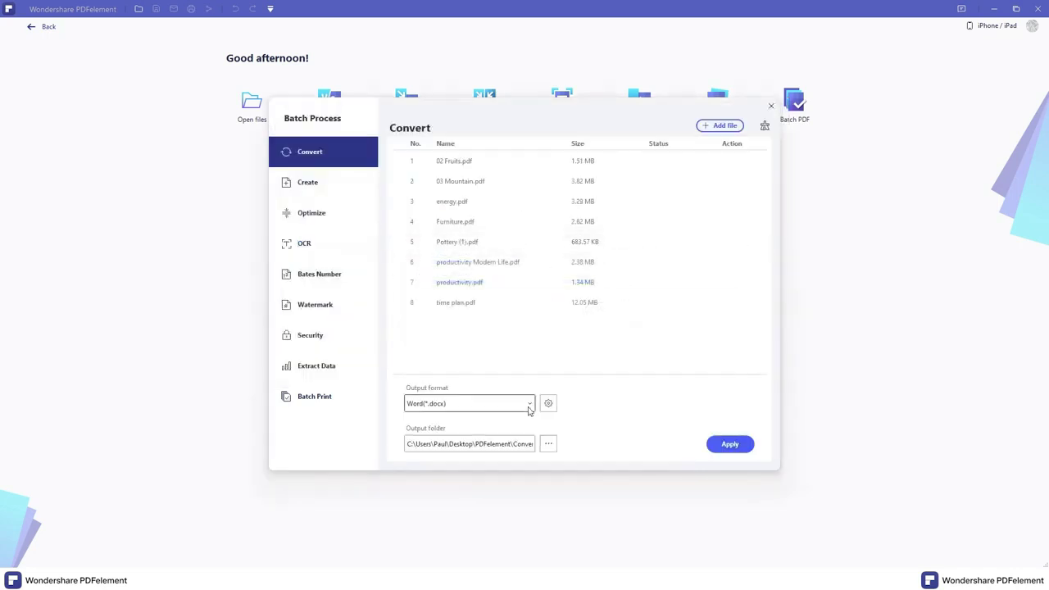
# Run the batch conversion with Word (*.docx) as the output format, keeping the default Convert output folder
pyautogui.click(528, 404)
pyautogui.click(437, 420)
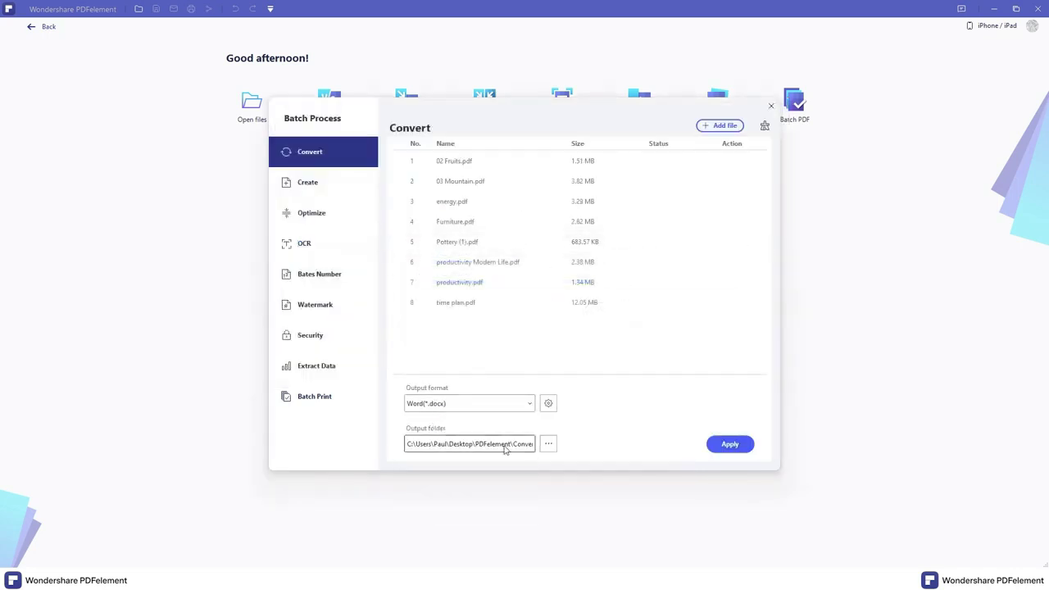
pyautogui.click(728, 444)
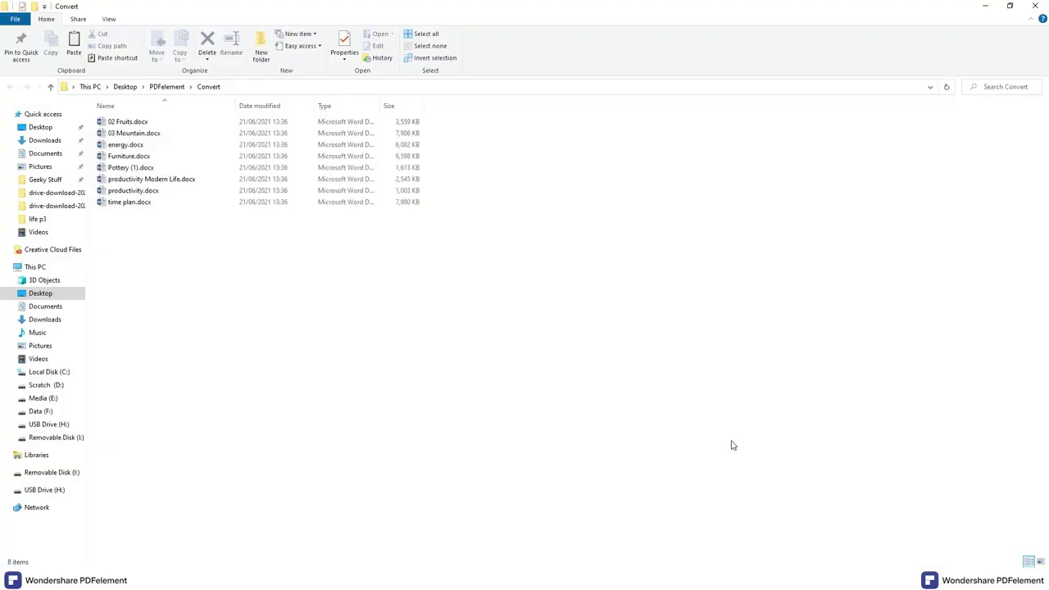
# Open the converted time plan.docx in Word and examine the layout, text and pictures across its pages
pyautogui.doubleClick(129, 202)
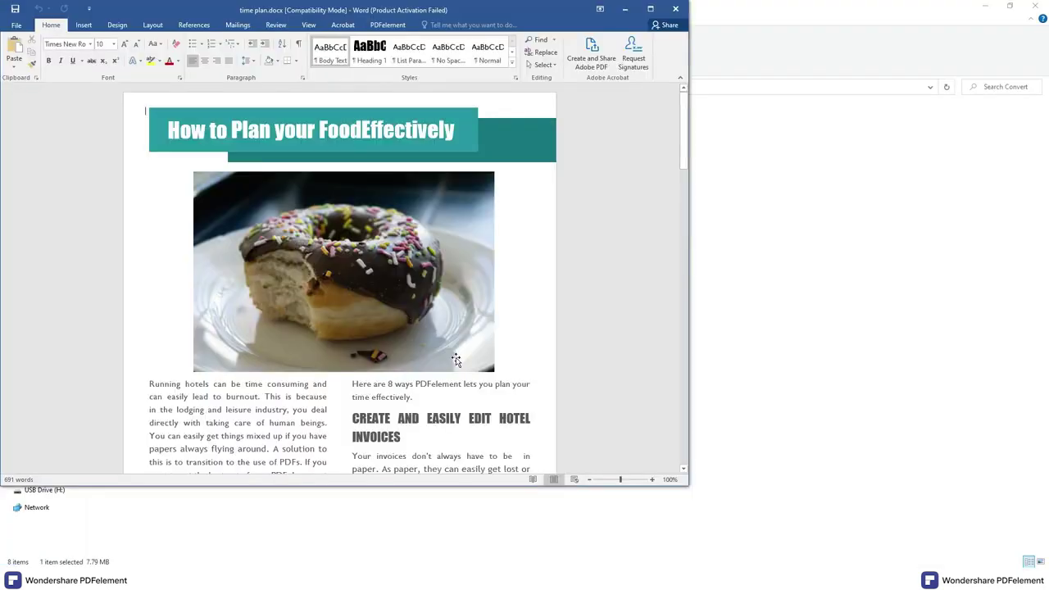
pyautogui.click(652, 10)
pyautogui.scroll(-4, 255, 307)
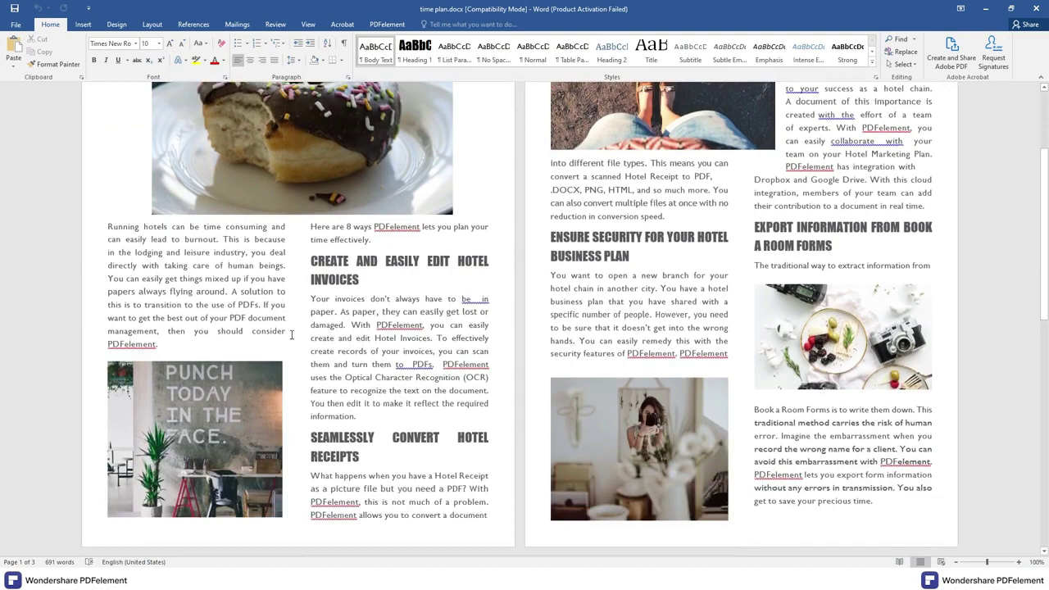
pyautogui.scroll(-3, 291, 335)
pyautogui.click(414, 280)
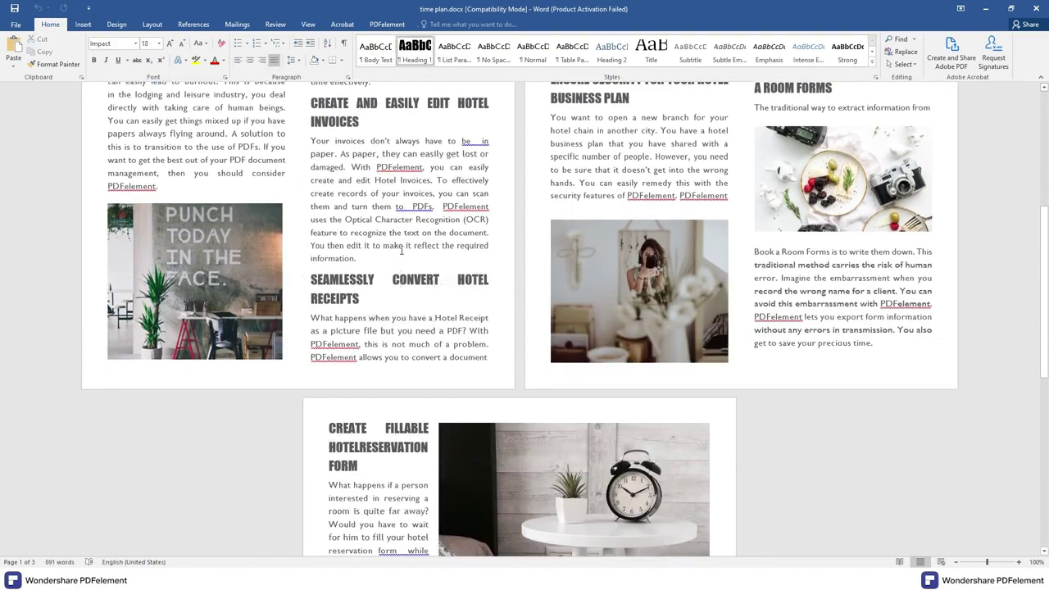
pyautogui.click(394, 245)
pyautogui.scroll(3, 481, 113)
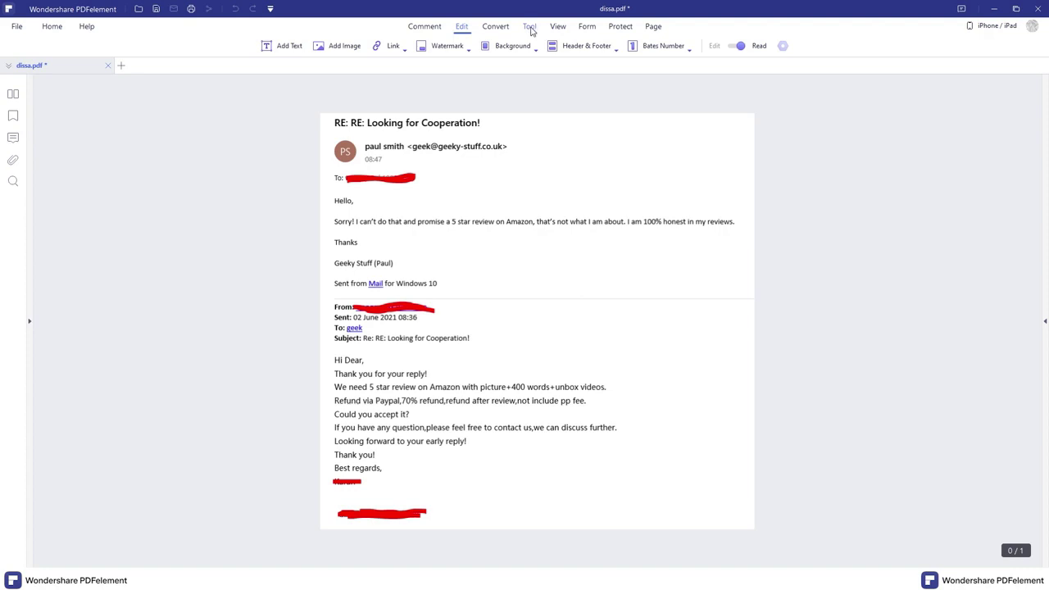
# Run OCR on dissa.pdf, scanning all pages to editable text with English as the document language
pyautogui.click(529, 27)
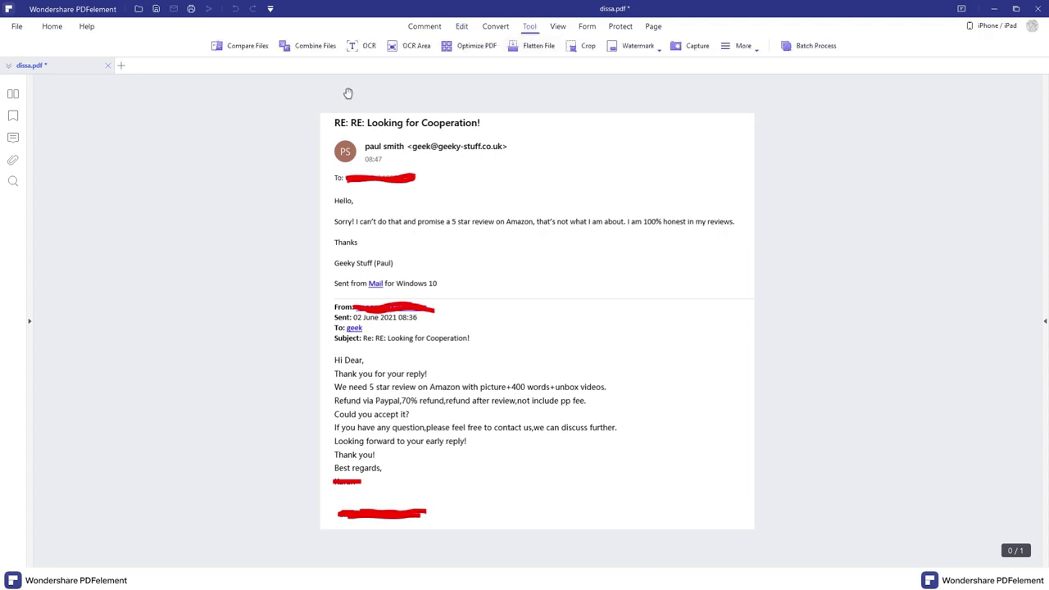
pyautogui.click(366, 51)
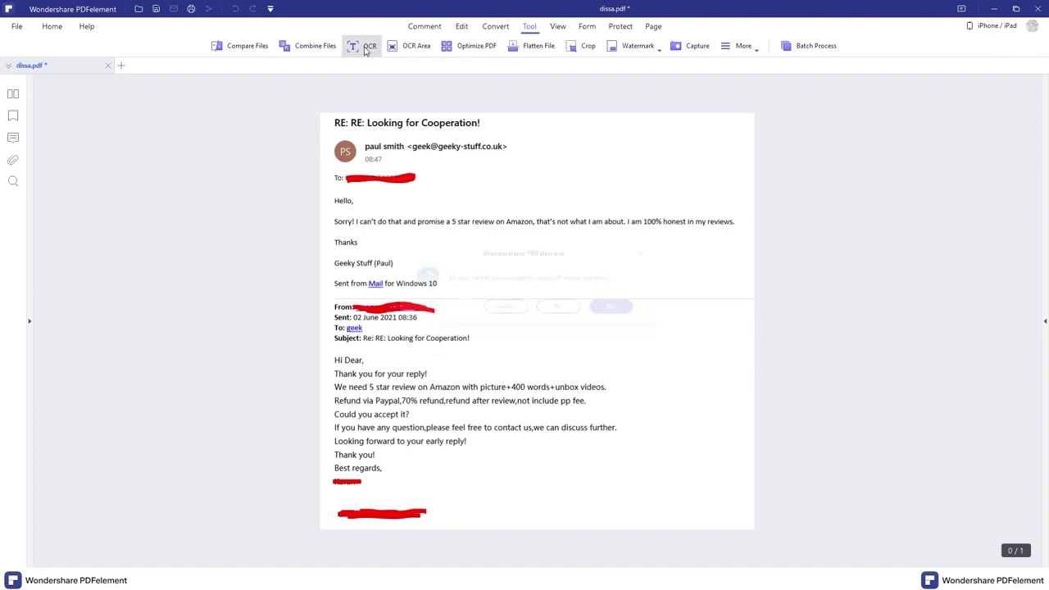
pyautogui.click(549, 312)
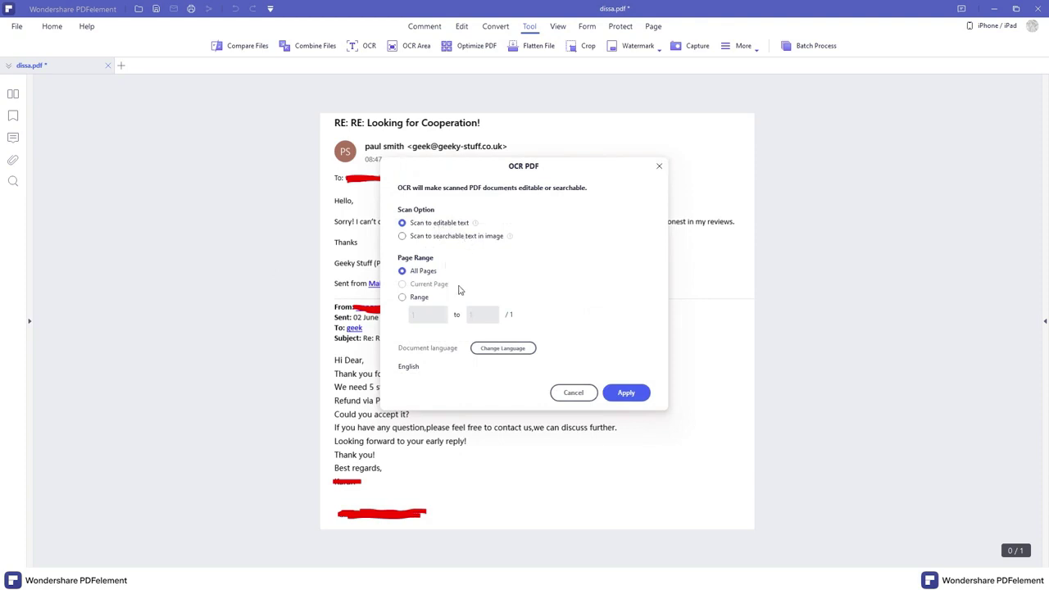
pyautogui.click(485, 351)
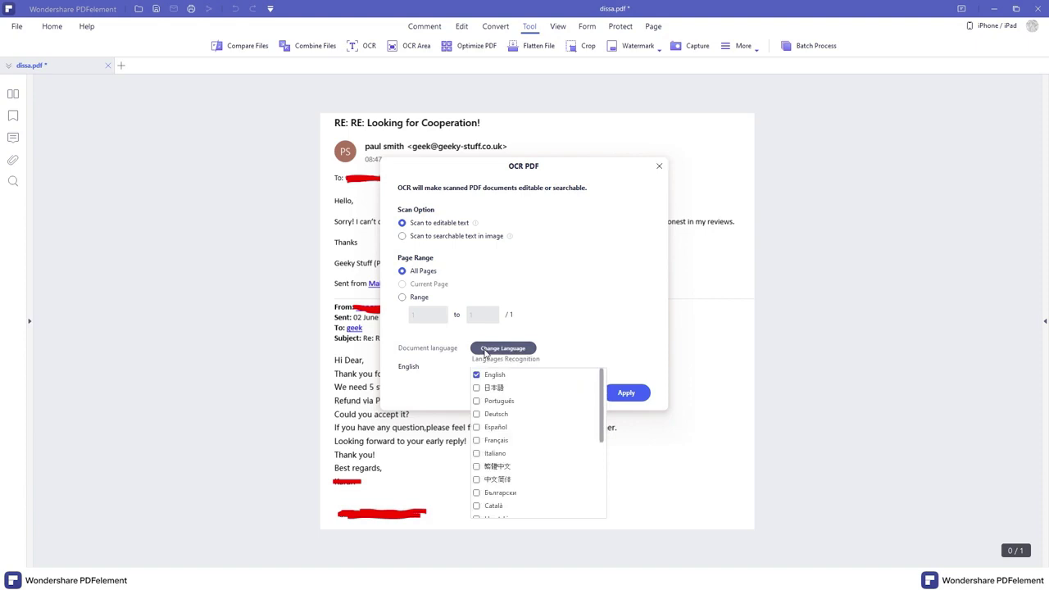
pyautogui.scroll(-5, 519, 435)
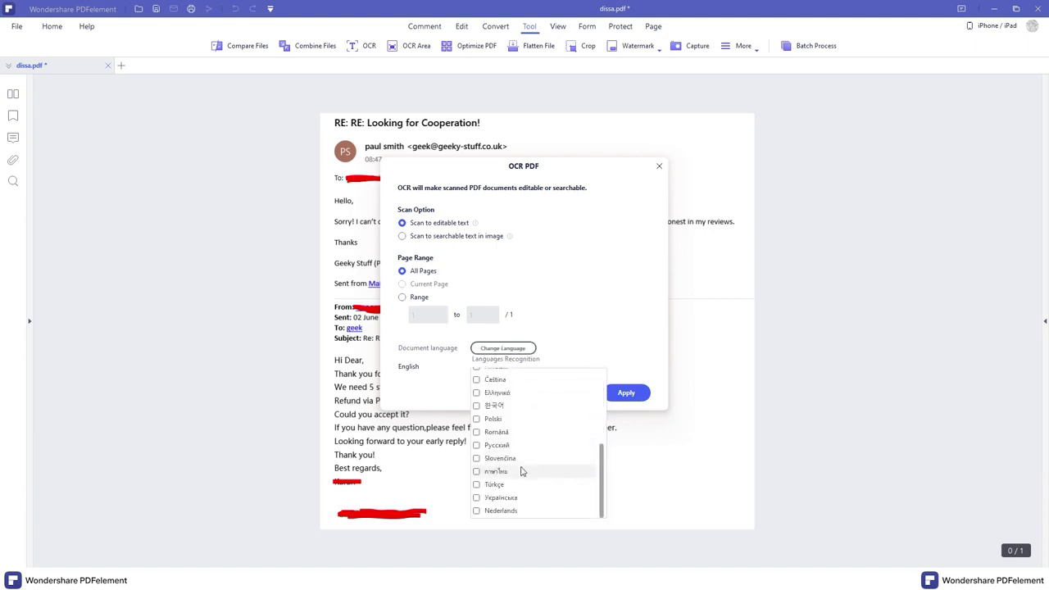
pyautogui.scroll(5, 521, 443)
pyautogui.click(524, 353)
pyautogui.click(616, 393)
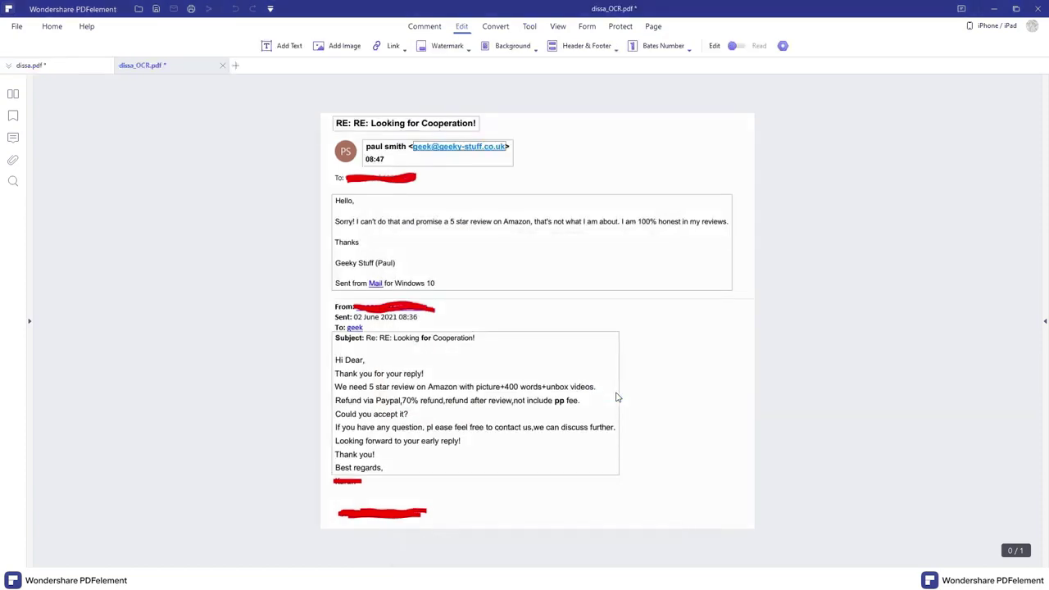
# Edit the recognised quoted message in dissa_OCR.pdf so it asks for a "1 star review" and offers a "100% refund"
pyautogui.click(455, 240)
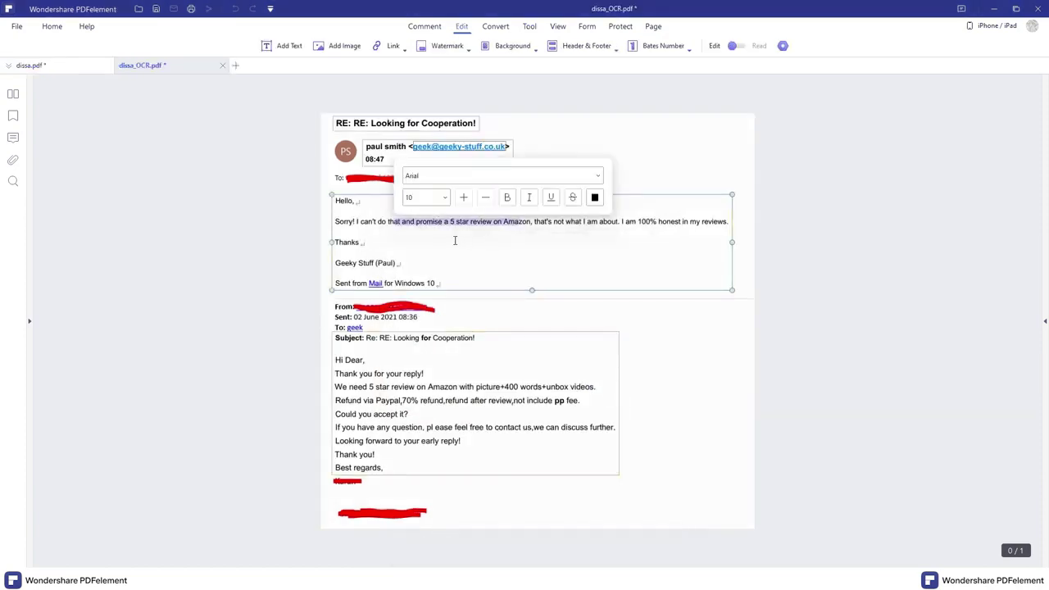
pyautogui.click(344, 382)
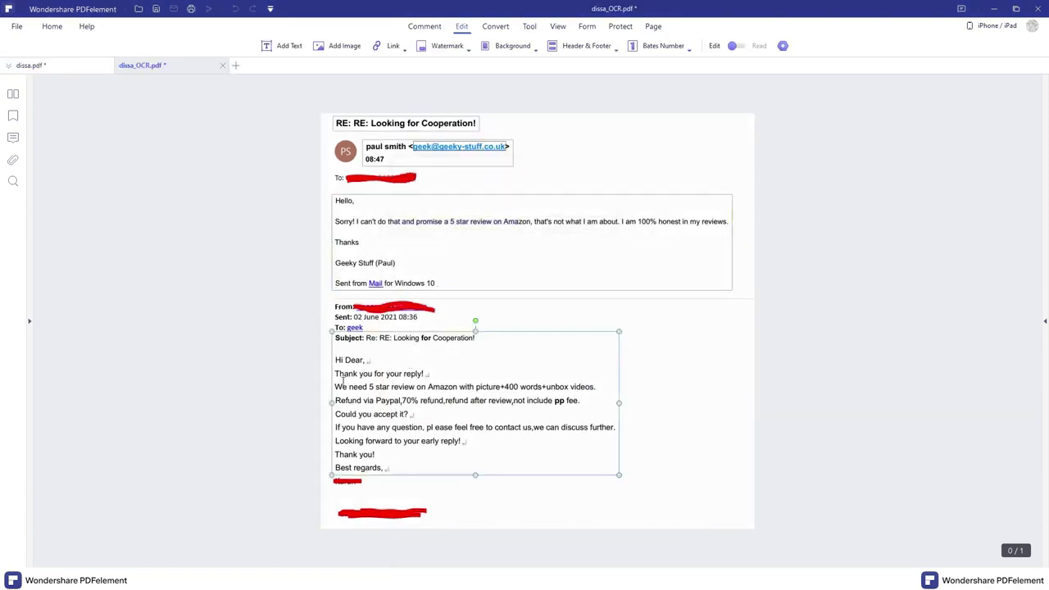
pyautogui.press('BackSpace')
pyautogui.write('1')
pyautogui.click(411, 402)
pyautogui.press('BackSpace')
pyautogui.press('BackSpace')
pyautogui.write('100')
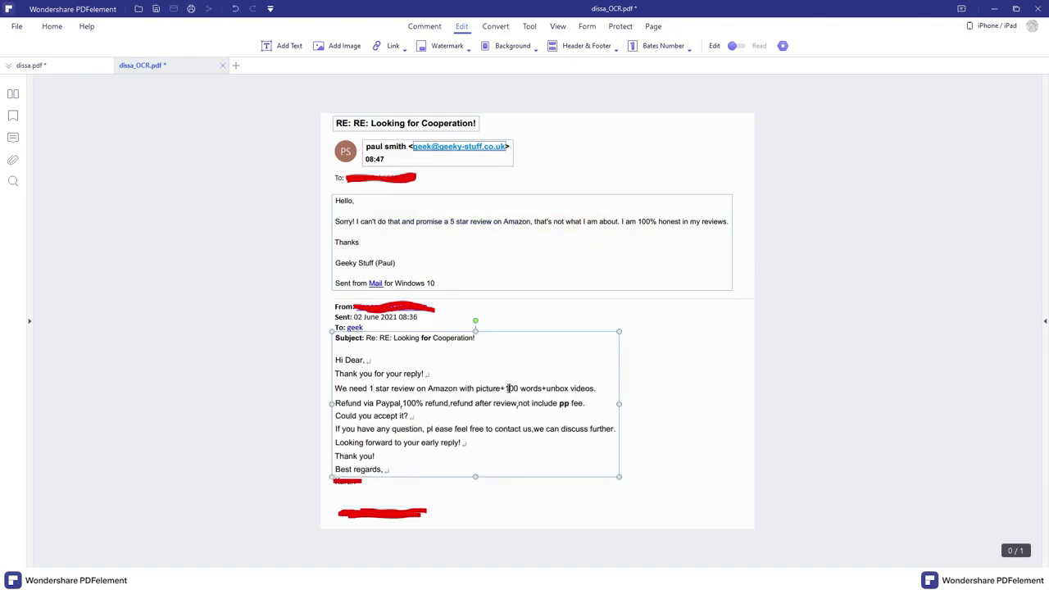
# Change the reply's closing in dissa_OCR.pdf to "Thank you" and add the surname to the sender's name in the sign-off
pyautogui.click(373, 243)
pyautogui.press('BackSpace')
pyautogui.write('you')
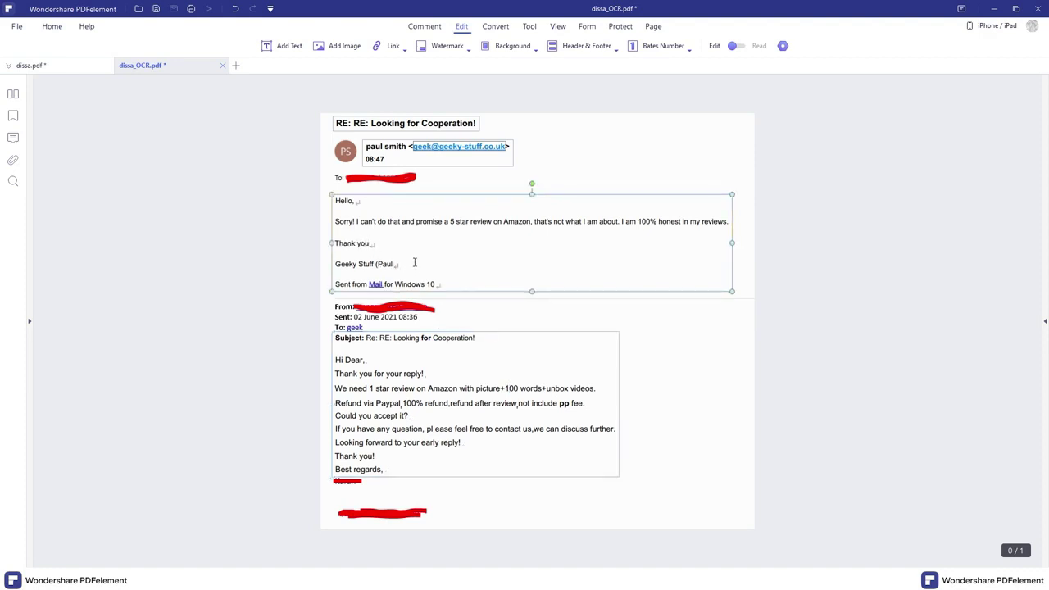
pyautogui.write(' Smith')
pyautogui.click(695, 338)
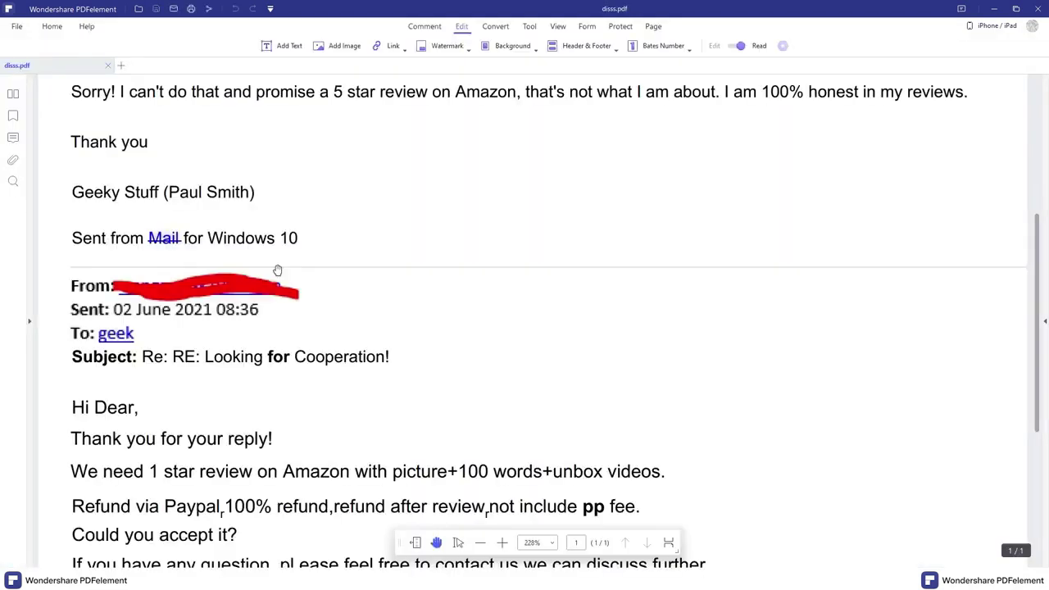
# Examine the edited reply and the quoted message in disss.pdf
pyautogui.scroll(3, 276, 270)
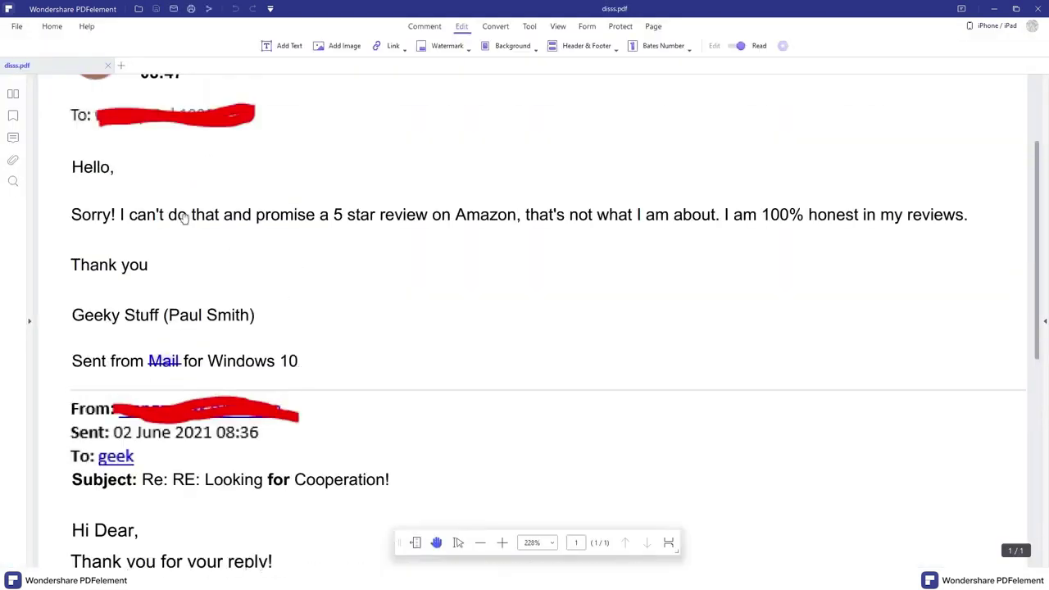
pyautogui.scroll(2, 184, 217)
pyautogui.scroll(-4, 222, 206)
pyautogui.scroll(-1, 332, 492)
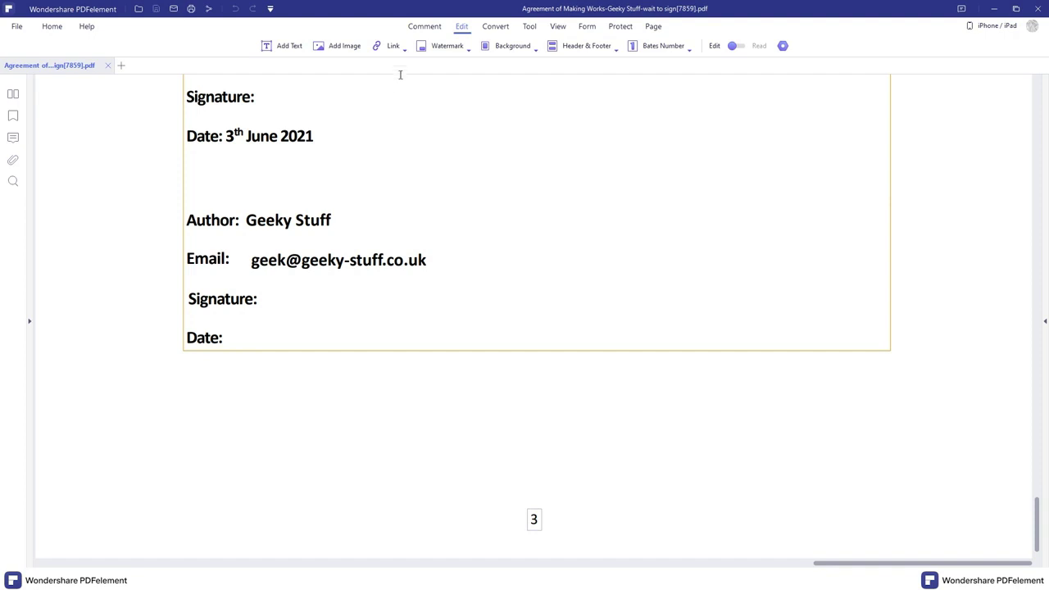
# Start creating a new signature for the agreement PDF
pyautogui.click(424, 27)
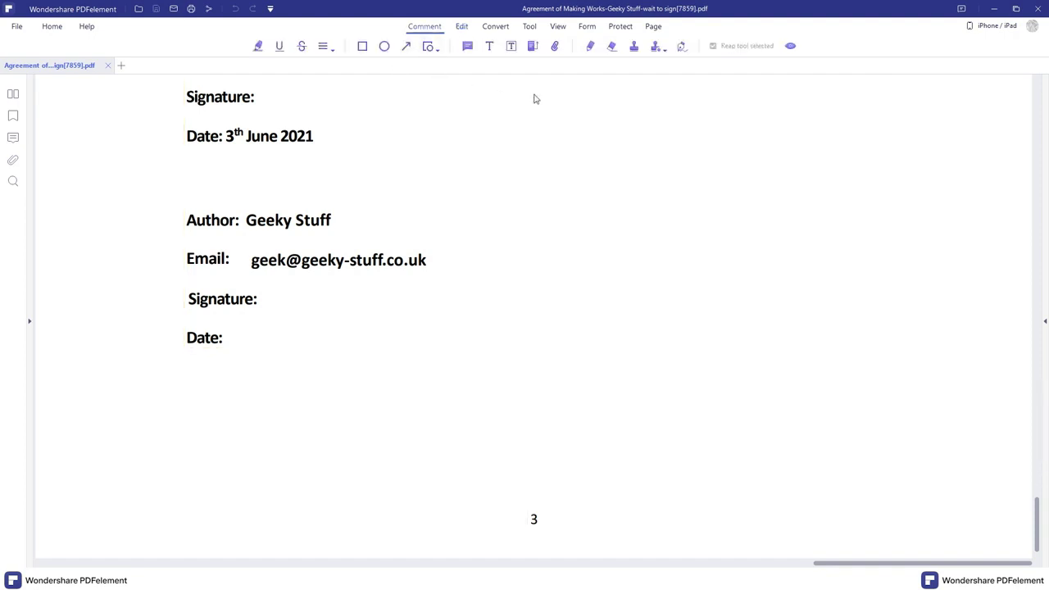
pyautogui.click(681, 47)
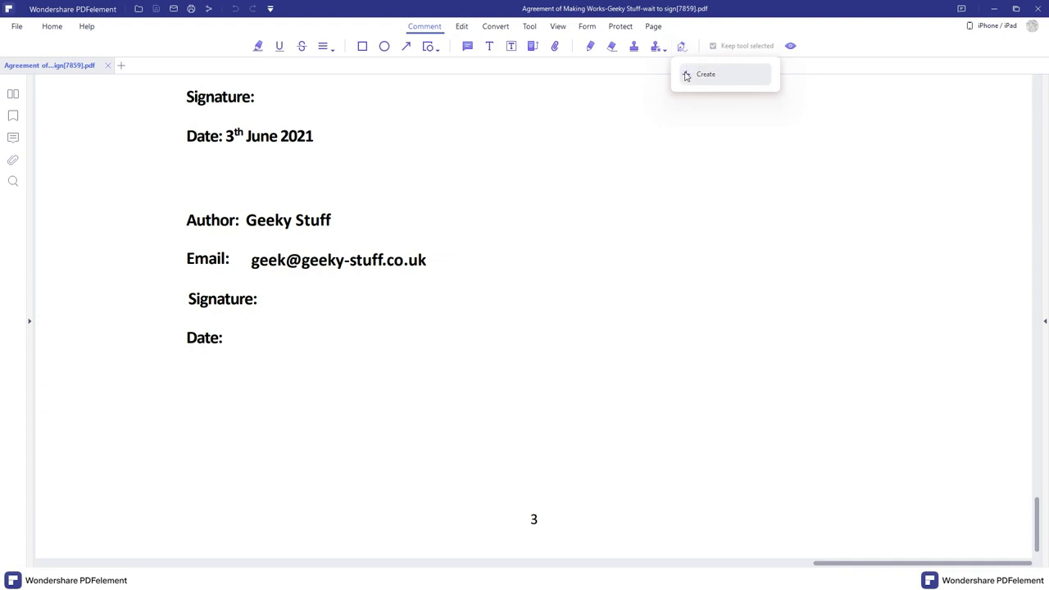
pyautogui.click(687, 75)
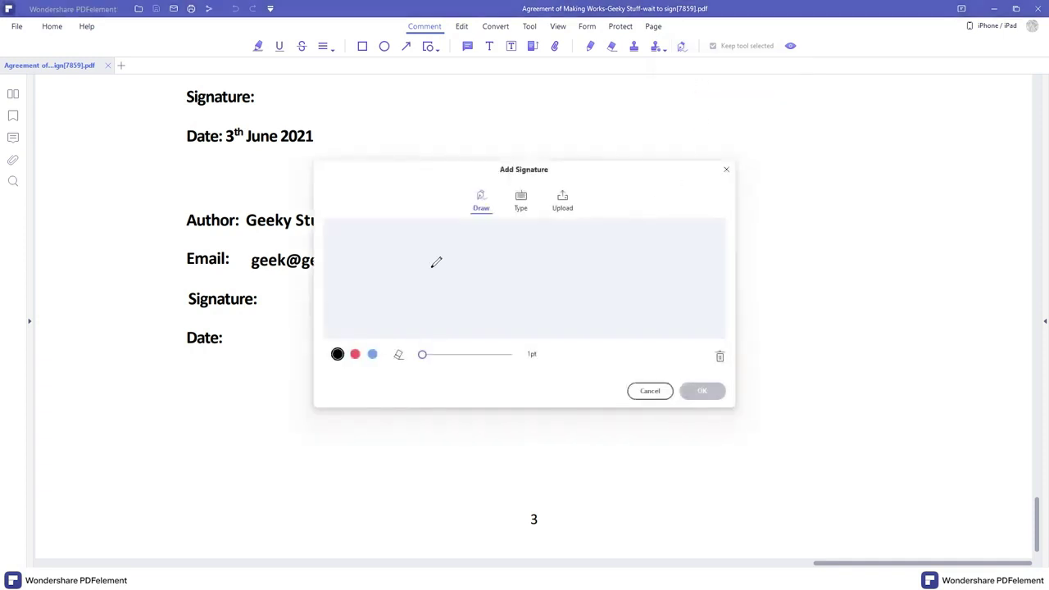
# Try a hand-drawn signature, clear it, and view the typed and image upload alternatives
pyautogui.moveTo(397, 297)
pyautogui.mouseDown()
pyautogui.moveTo(429, 269)
pyautogui.moveTo(453, 282)
pyautogui.moveTo(449, 321)
pyautogui.moveTo(488, 308)
pyautogui.mouseUp()
pyautogui.click(720, 358)
pyautogui.click(521, 202)
pyautogui.click(562, 203)
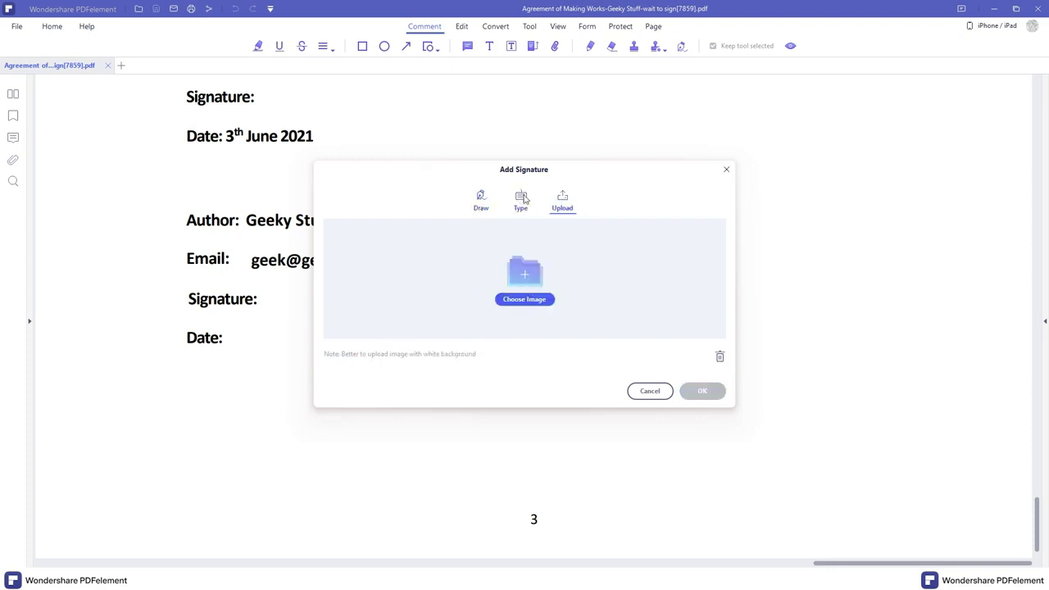
# Enter the signer's initial and surname as a typed signature in the Rage Italic font
pyautogui.click(522, 202)
pyautogui.write('P Smith')
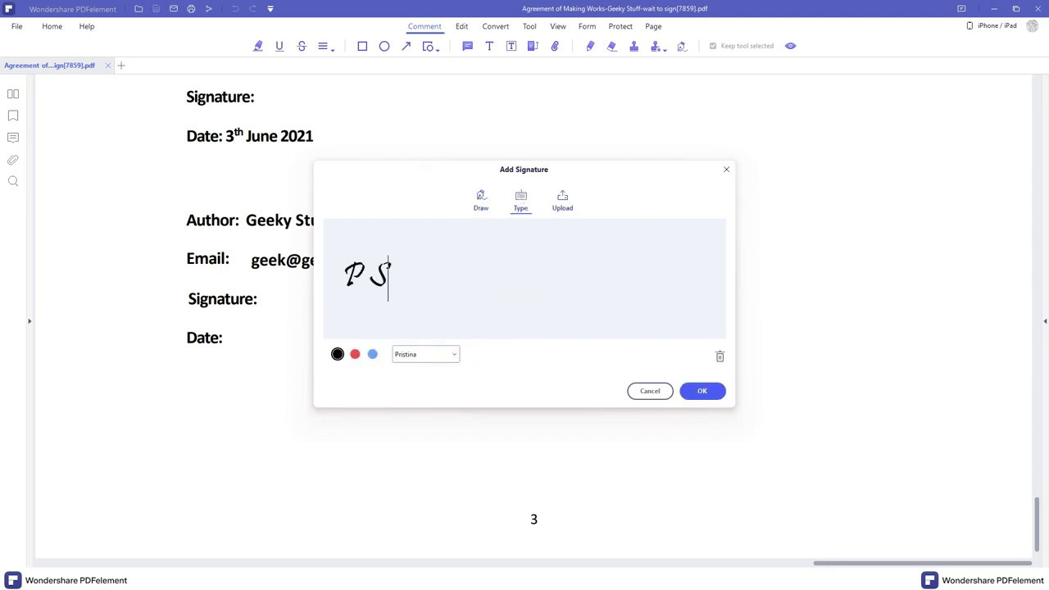
pyautogui.click(440, 355)
pyautogui.click(420, 391)
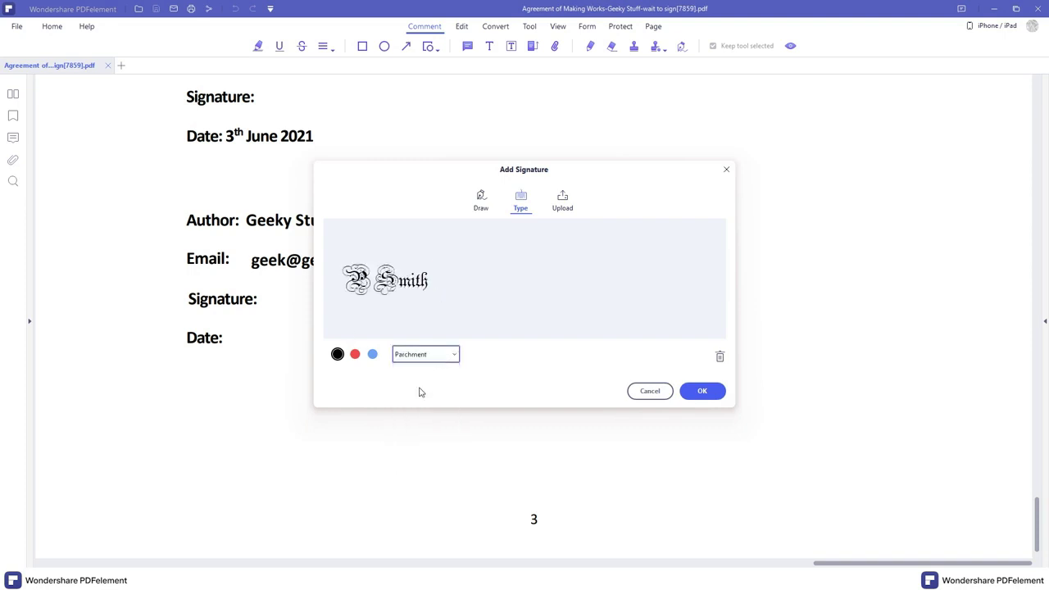
pyautogui.click(437, 356)
pyautogui.click(418, 455)
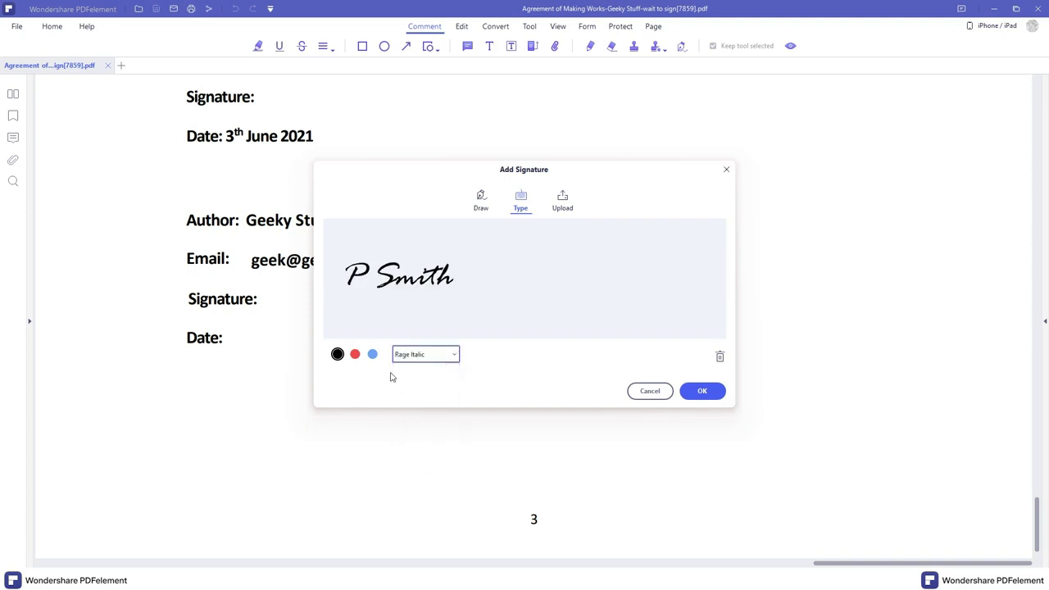
# Preview the typed signature in red and blue, set it back to black, and accept it
pyautogui.click(355, 354)
pyautogui.click(372, 354)
pyautogui.click(336, 354)
pyautogui.click(702, 391)
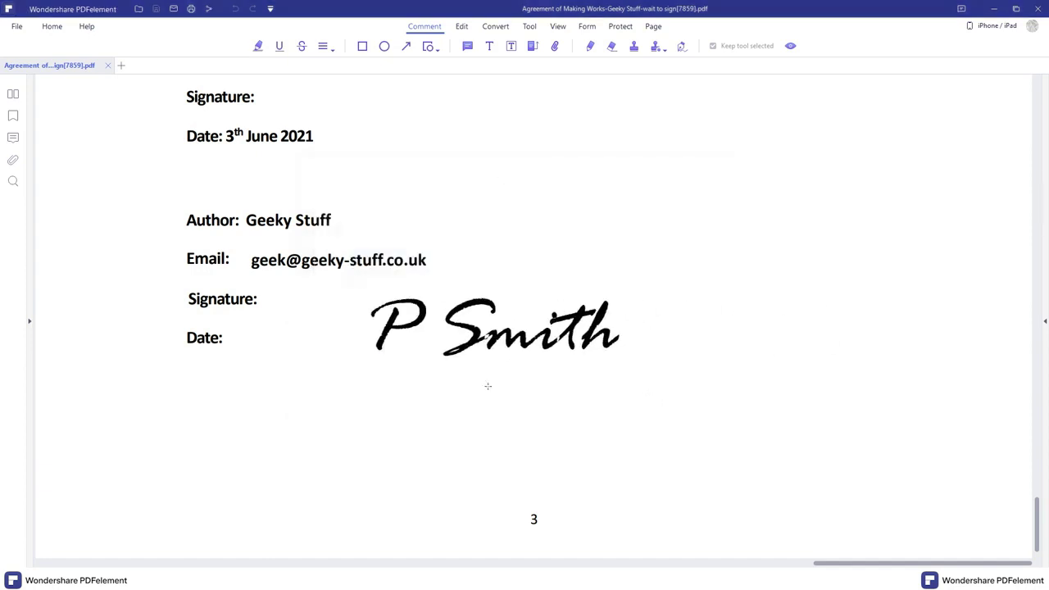
# Place the signature on page 3 and fit it beside the author's Signature line
pyautogui.click(380, 357)
pyautogui.moveTo(517, 329)
pyautogui.mouseDown()
pyautogui.moveTo(392, 296)
pyautogui.moveTo(354, 300)
pyautogui.moveTo(386, 312)
pyautogui.moveTo(361, 310)
pyautogui.mouseUp()
pyautogui.click(397, 304)
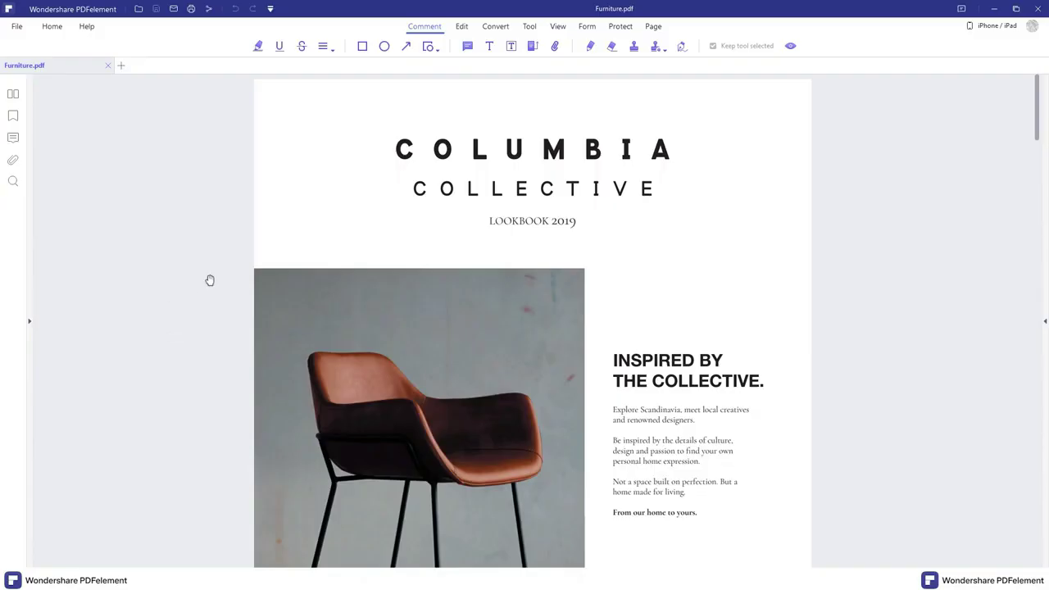
# Share Furniture.pdf by uploading it to Wondershare Cloud
pyautogui.scroll(-1, 231, 265)
pyautogui.scroll(1, 162, 326)
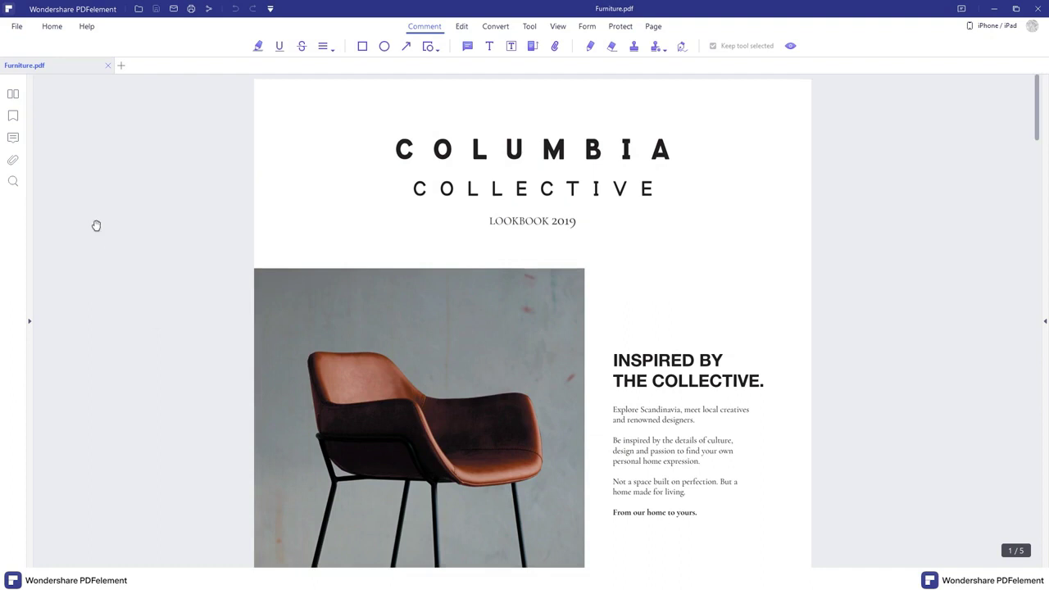
pyautogui.click(17, 27)
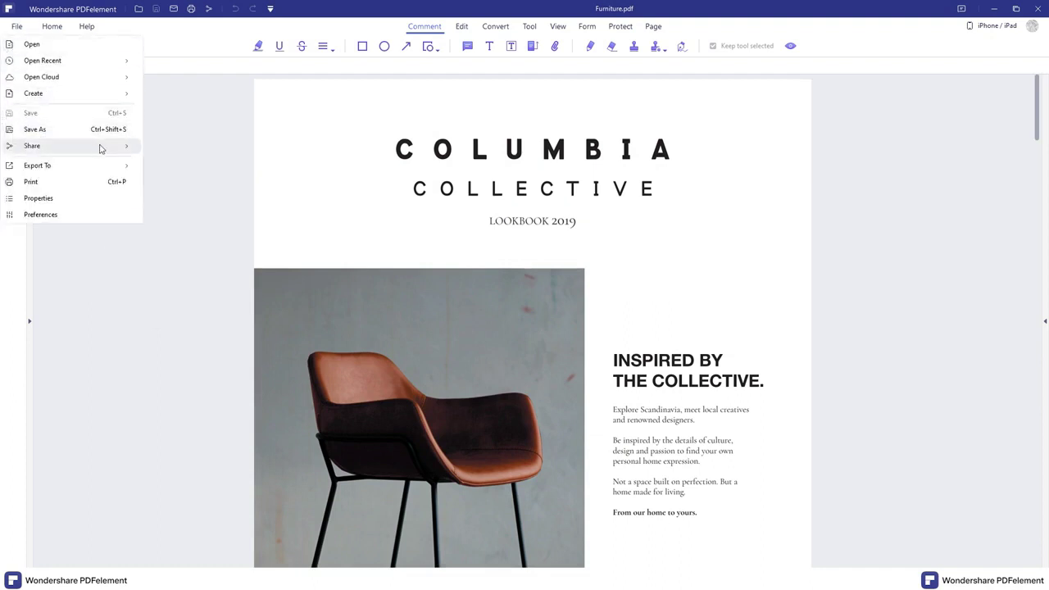
pyautogui.moveTo(105, 147)
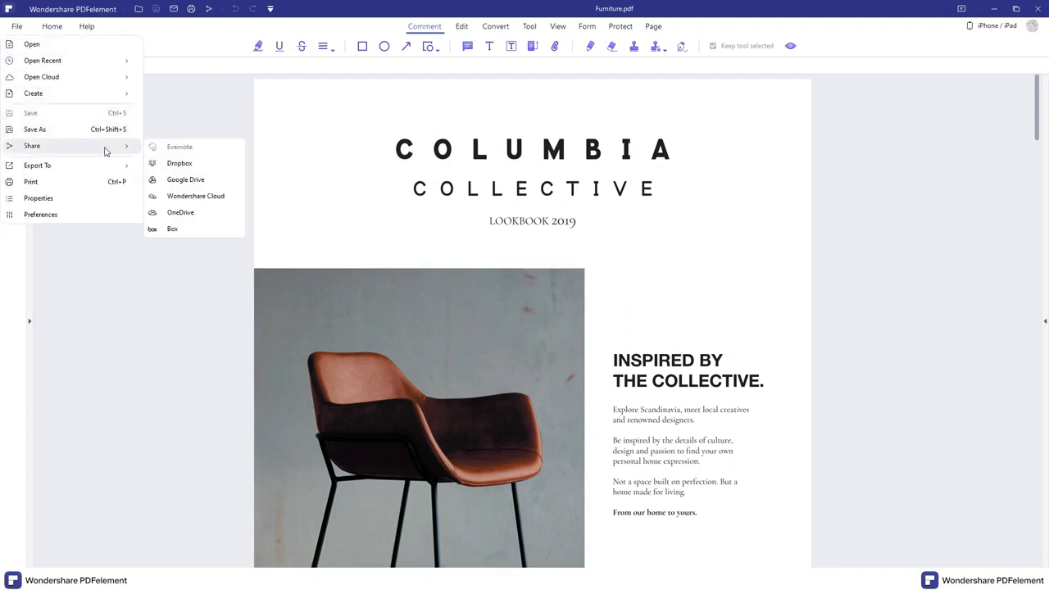
pyautogui.click(191, 199)
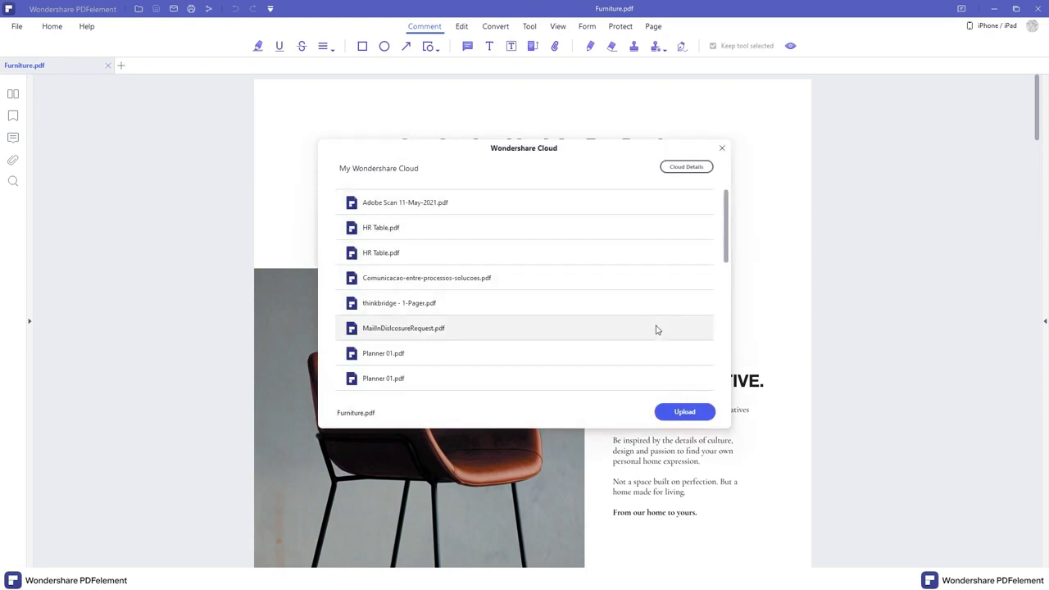
pyautogui.click(684, 415)
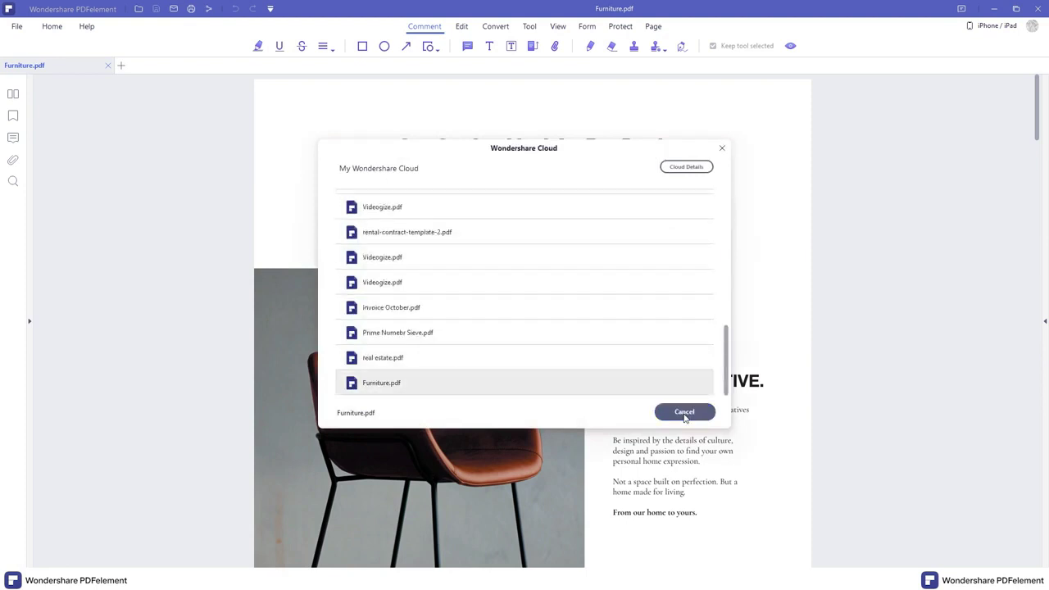